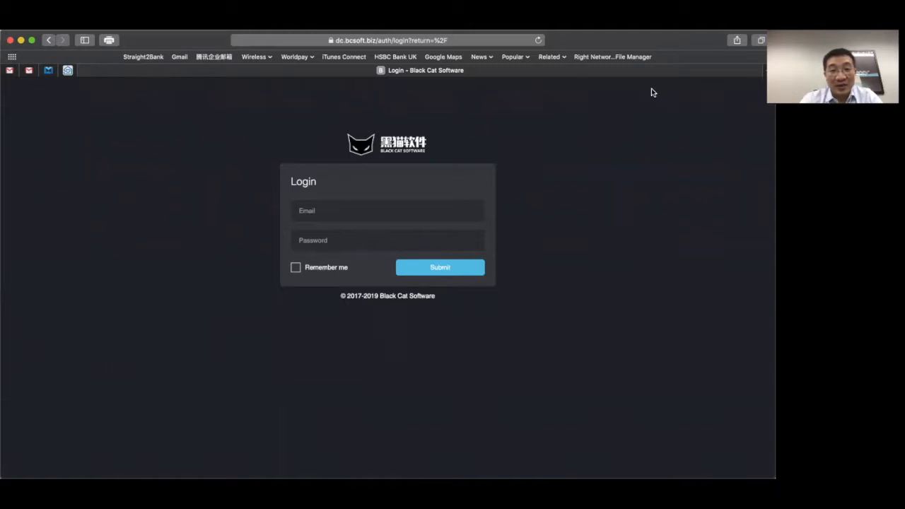
- Log in to the supplier account using the browser's saved login credentials
click(363, 214)
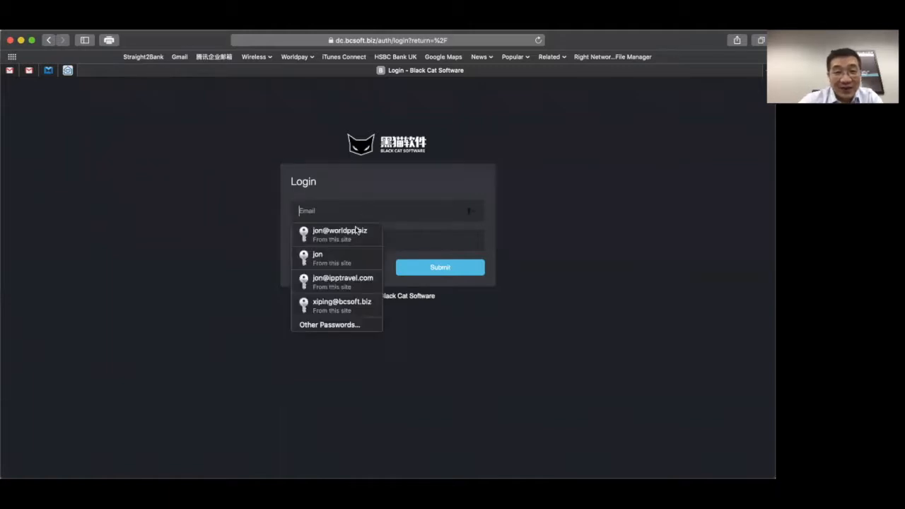
click(355, 232)
click(422, 266)
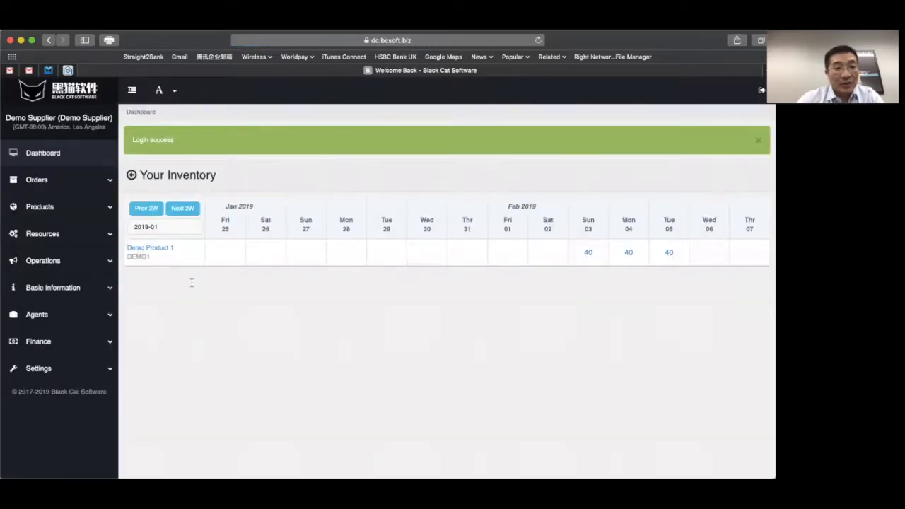
- Review the Category, Add-On, Location, Hotel Room Type and Cancellation Term lists, then expand Products
click(110, 290)
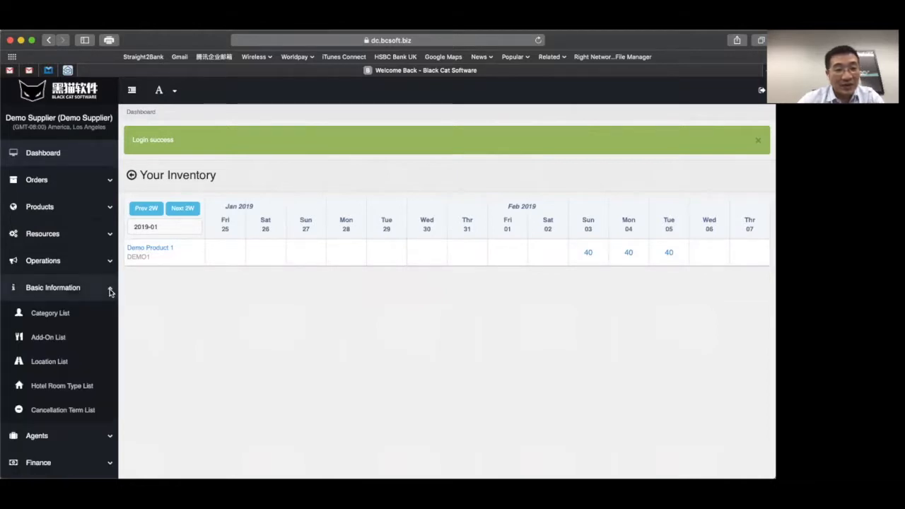
click(62, 322)
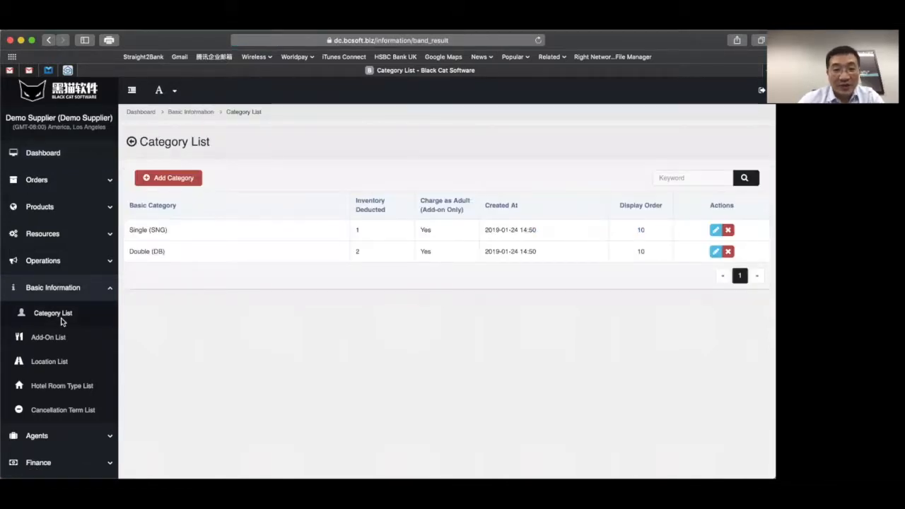
click(58, 338)
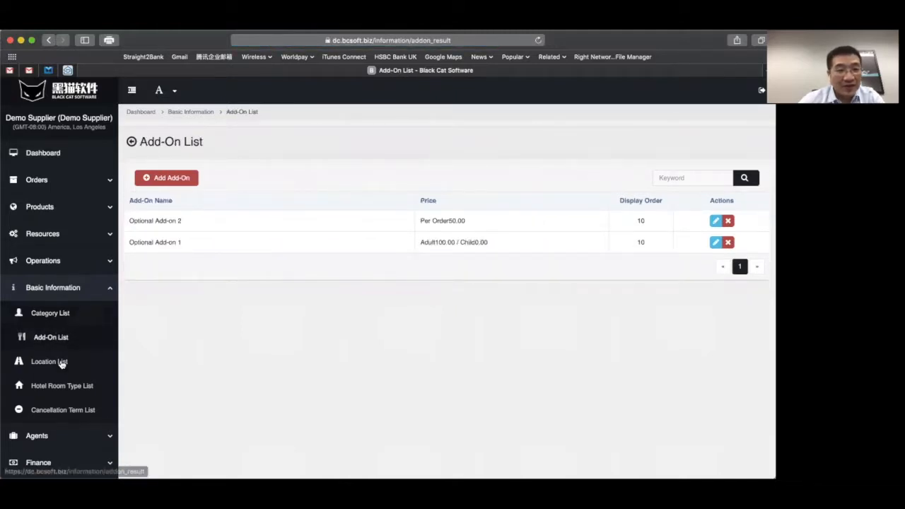
click(61, 363)
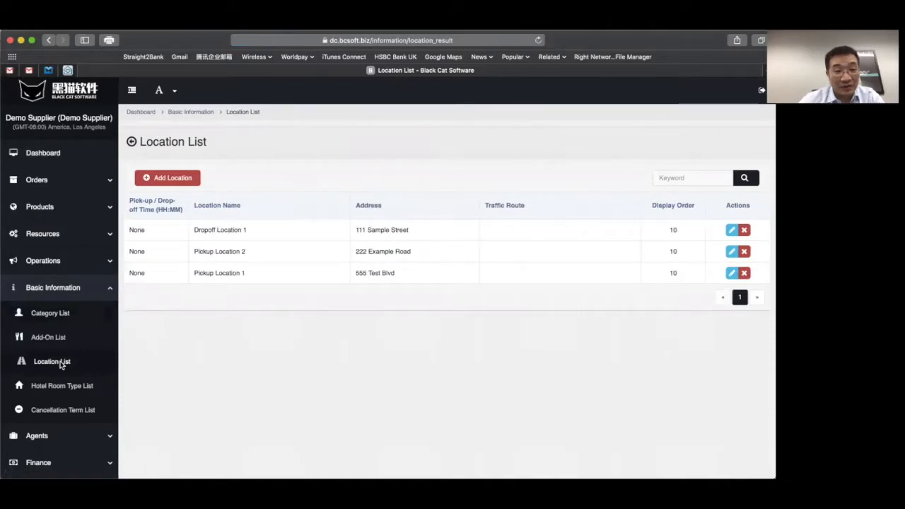
click(64, 386)
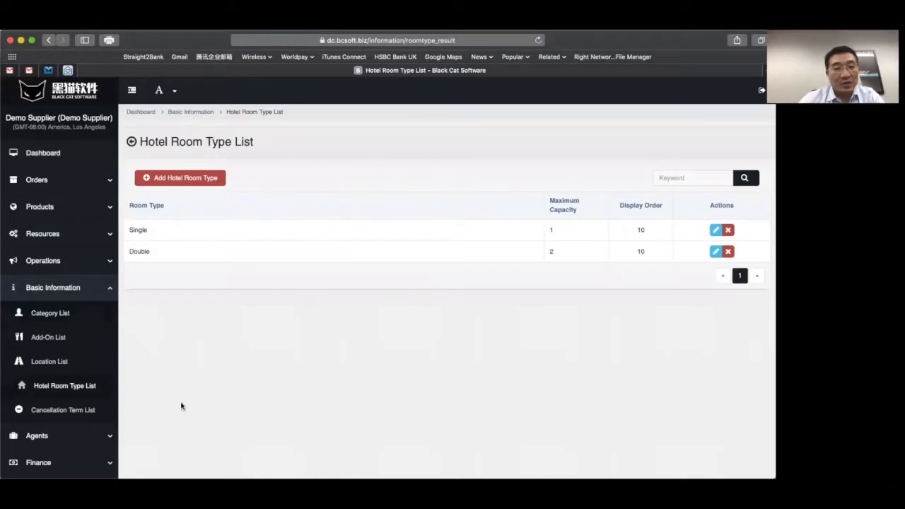
click(69, 411)
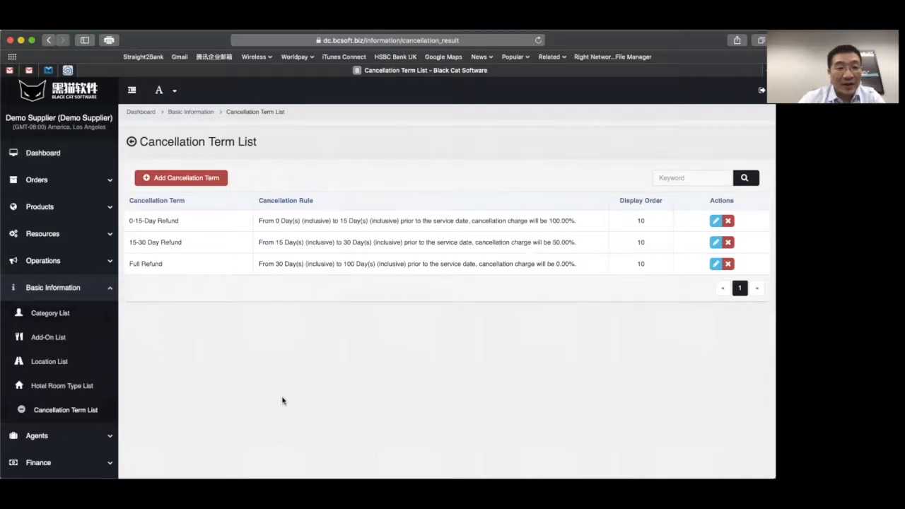
click(85, 219)
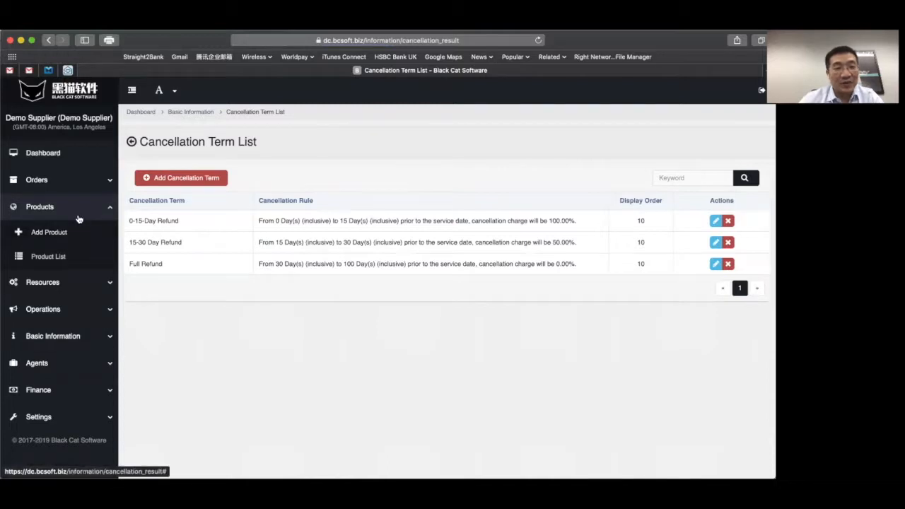
- Add a new product named 'Demo Product 2' with product code DP2
click(71, 232)
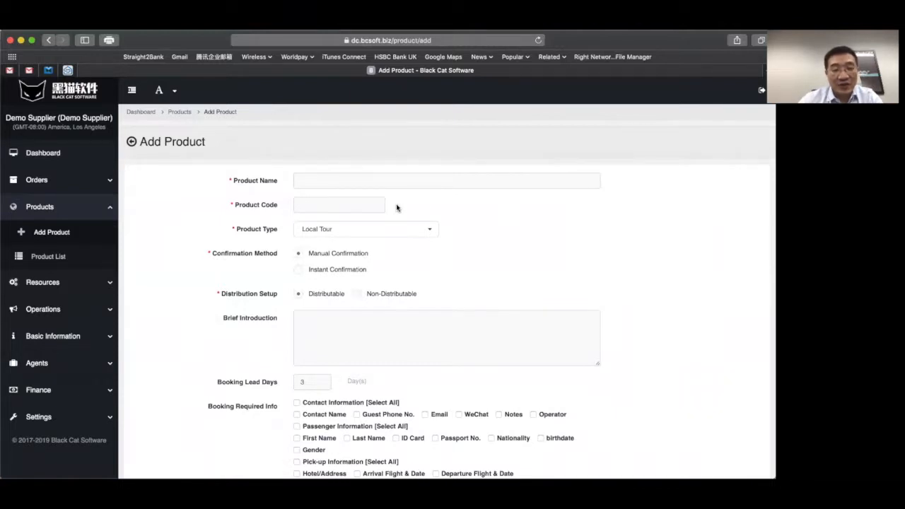
click(392, 179)
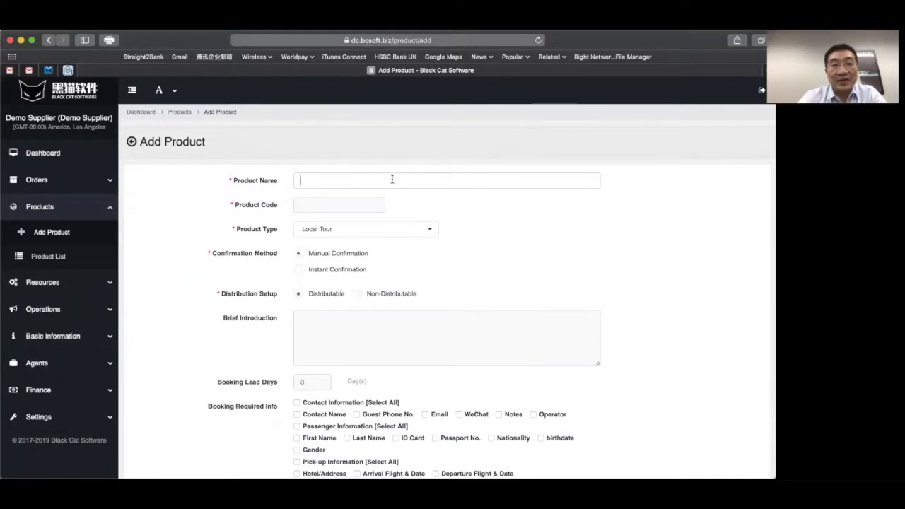
text(Demo Product 2)
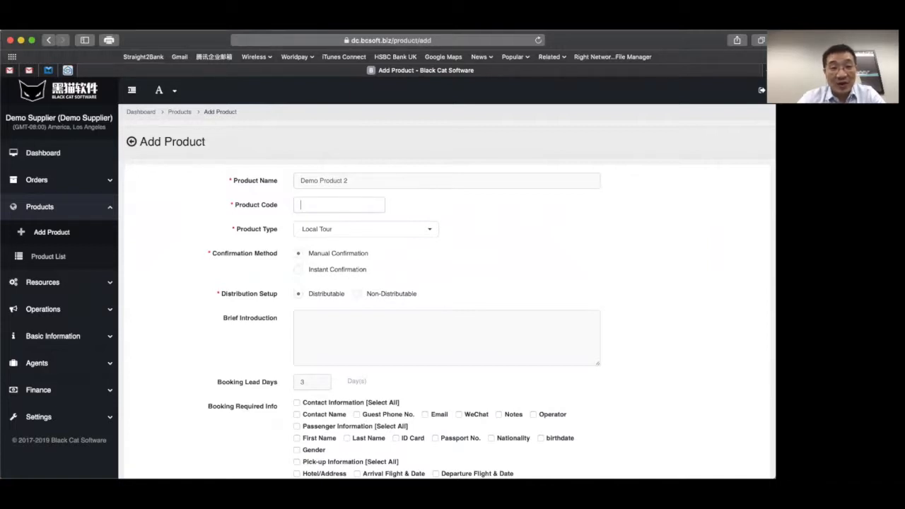
text(DP2)
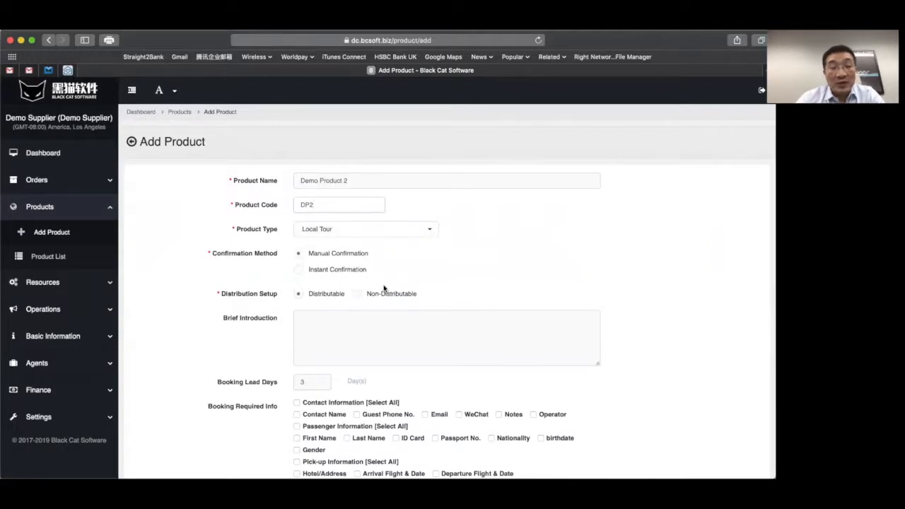
click(403, 235)
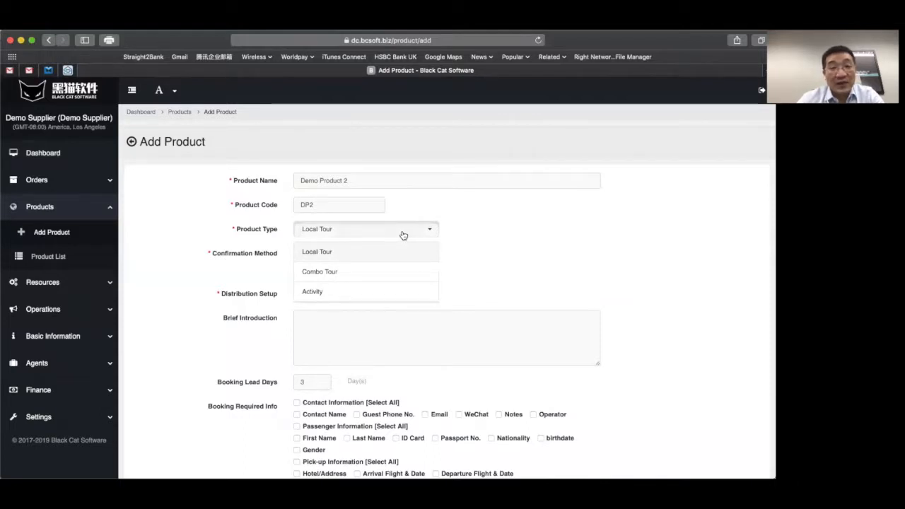
- Keep Local Tour as the type, with Instant Confirmation and Non-Distributable selected
click(403, 235)
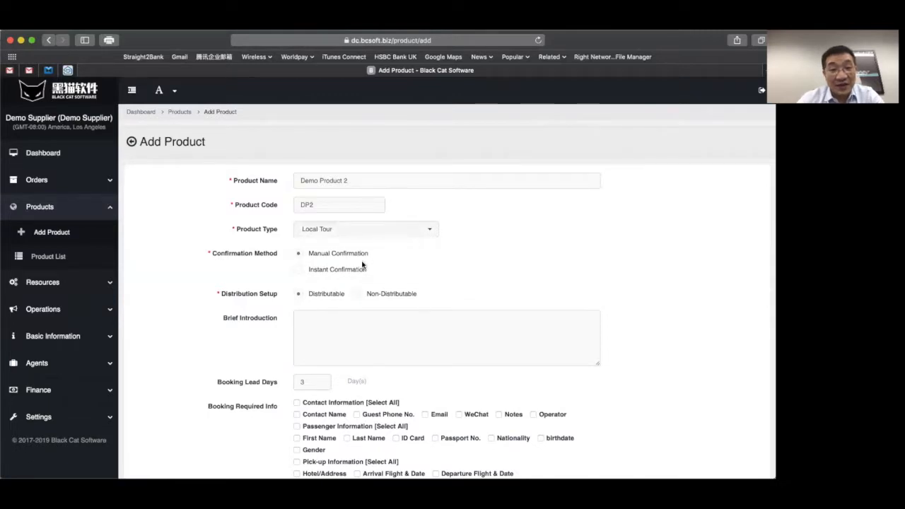
click(297, 270)
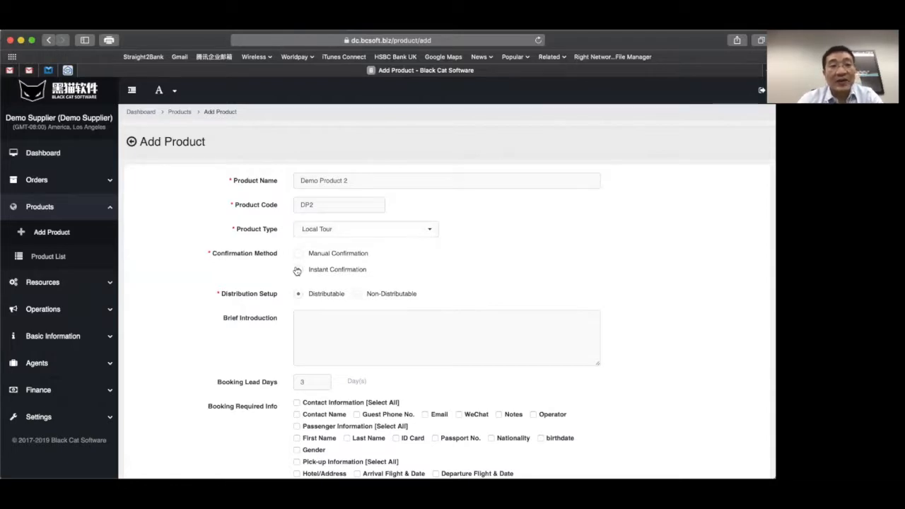
click(300, 255)
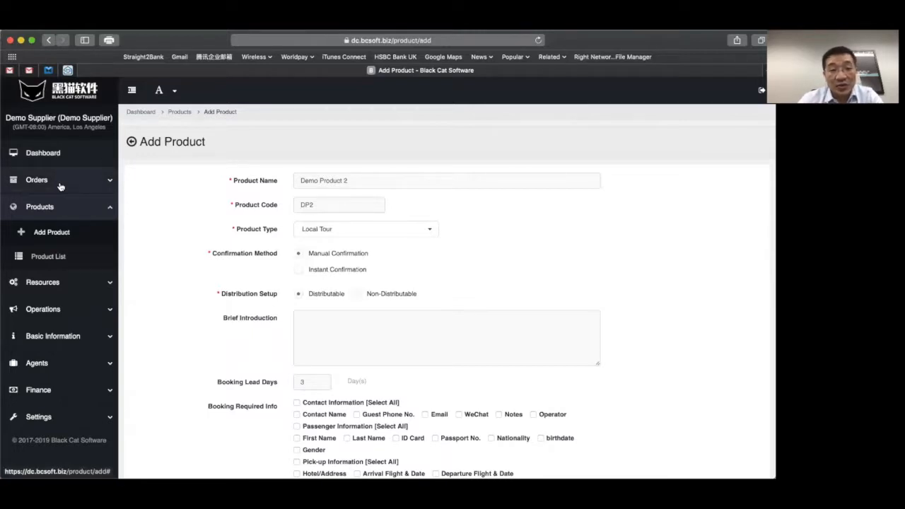
click(299, 273)
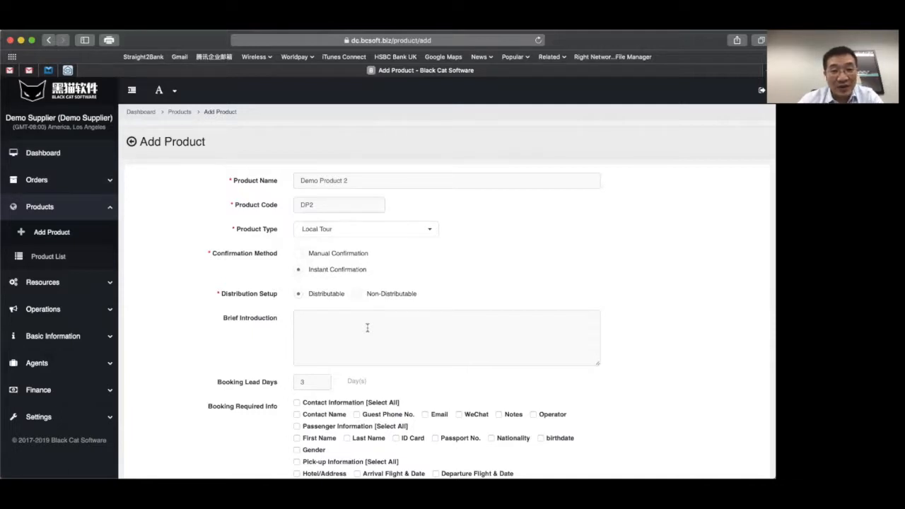
click(357, 294)
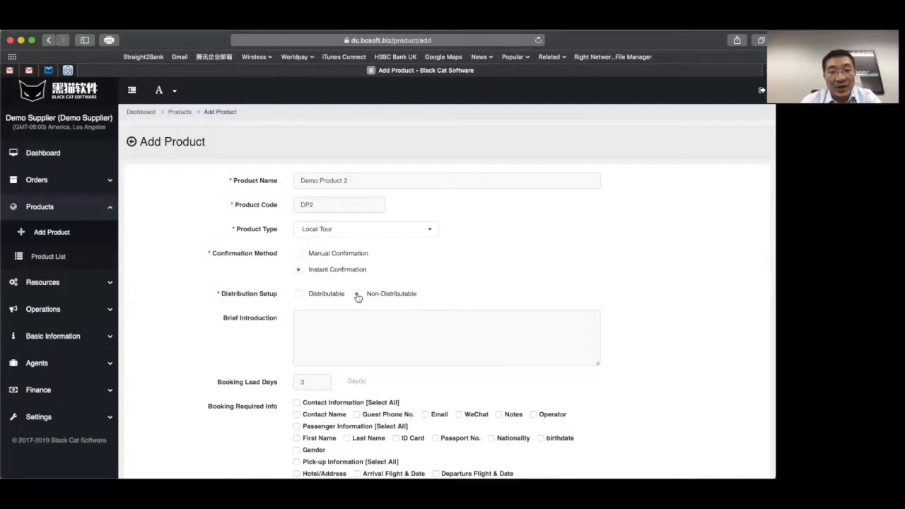
click(357, 296)
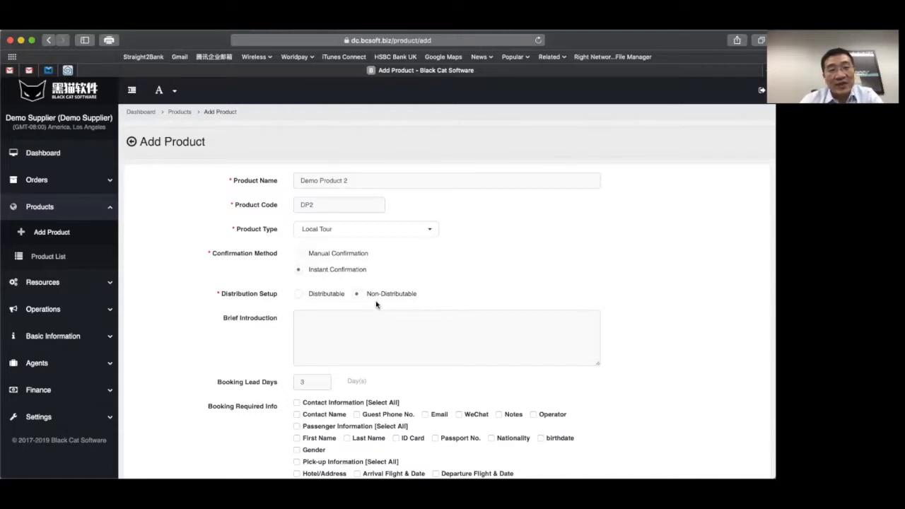
scroll(376, 304, down, 3)
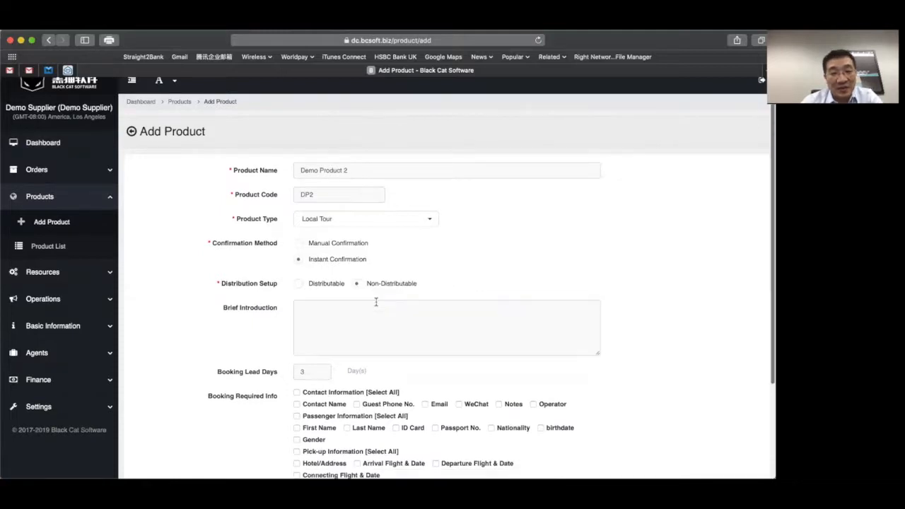
- Enter 'Brief introduction' as the product's brief introduction
scroll(376, 302, down, 5)
click(370, 194)
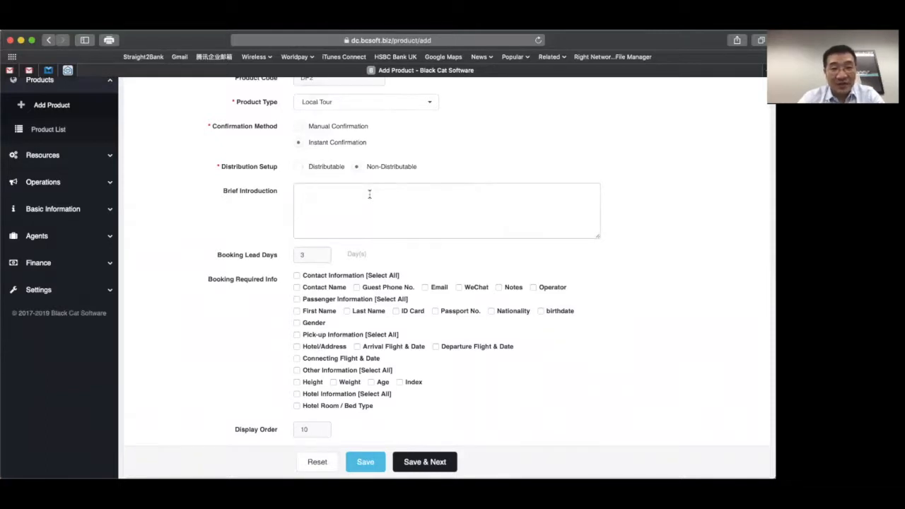
text(Brief )
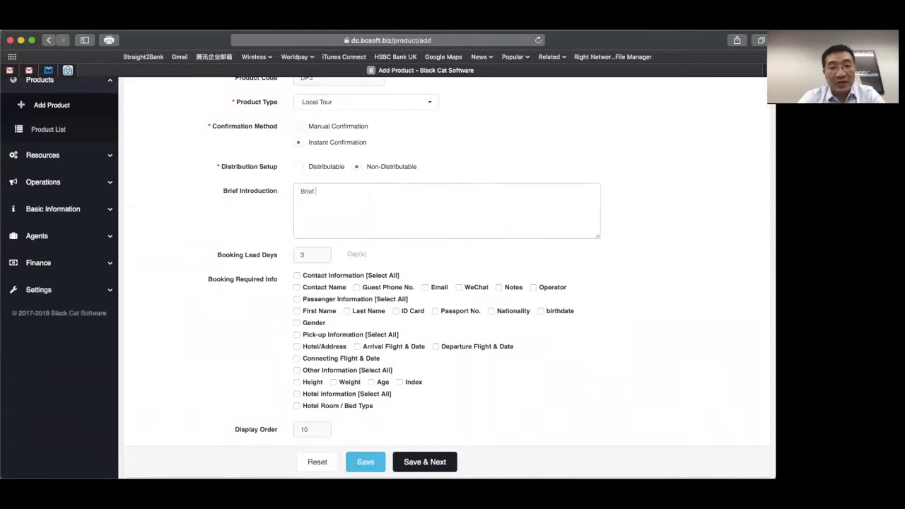
text(introduction)
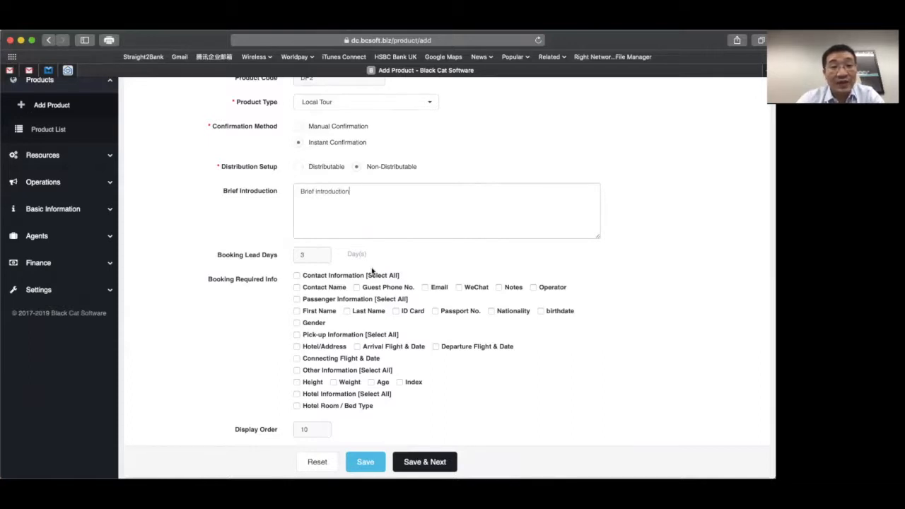
- Set Booking Lead Days to 0
click(312, 256)
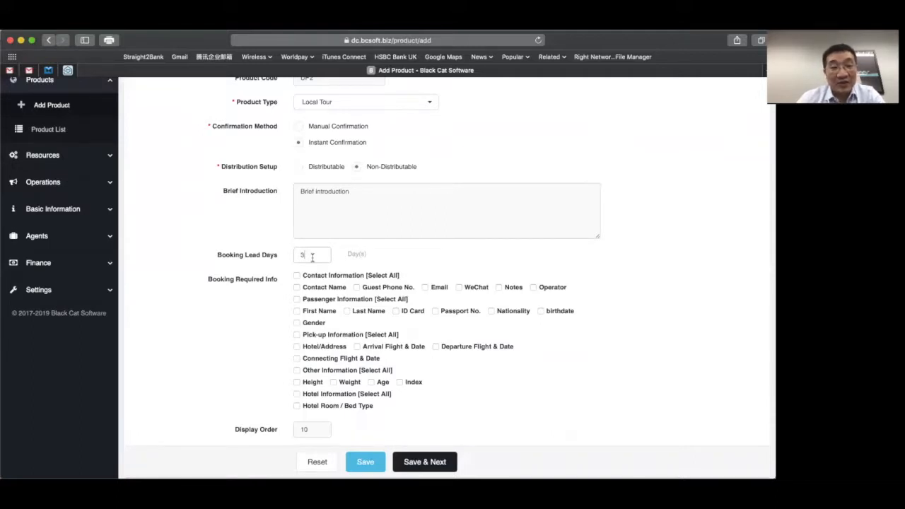
key(BackSpace)
text(1)
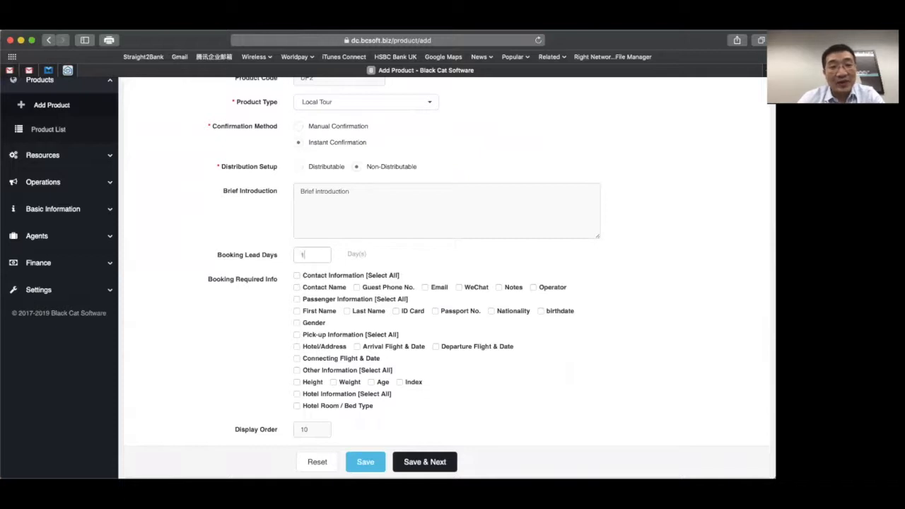
click(246, 345)
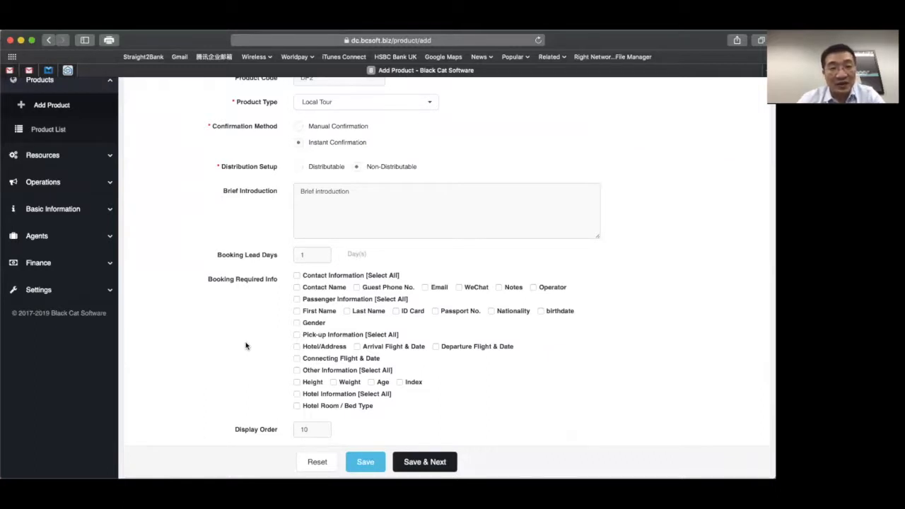
double_click(312, 257)
text(0)
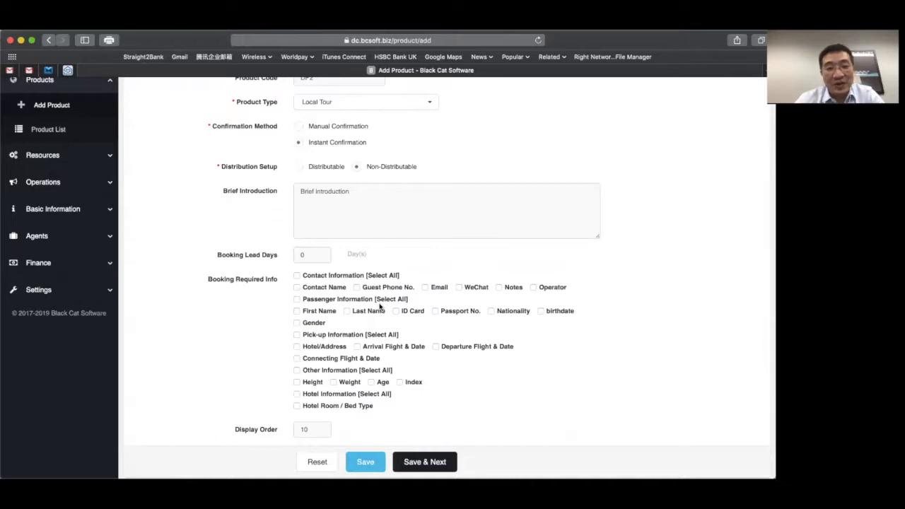
- Require contact and passenger info except ID Card, Passport and birthdate, plus hotel address and room/bed type
click(297, 275)
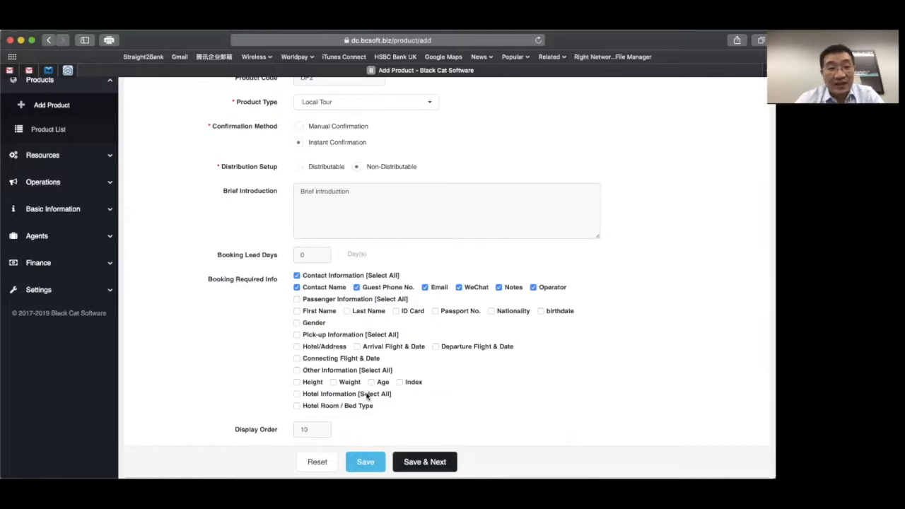
click(297, 299)
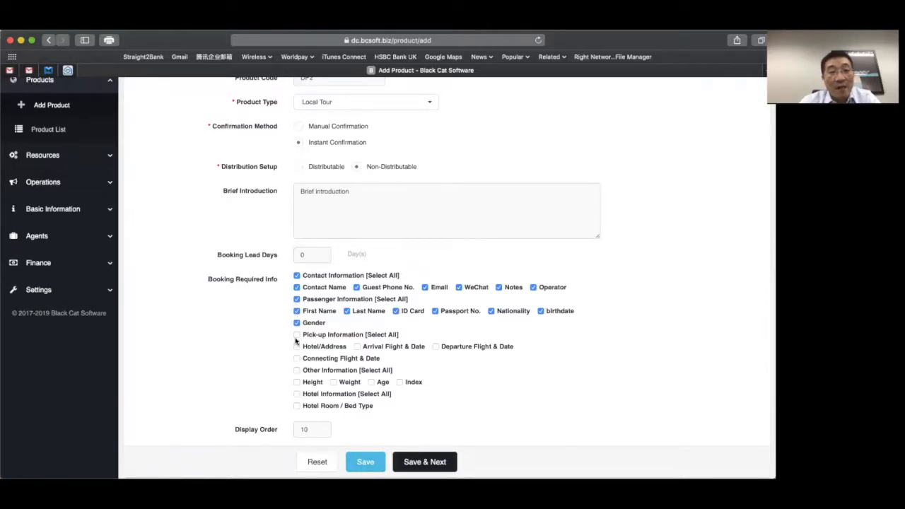
click(395, 313)
click(434, 312)
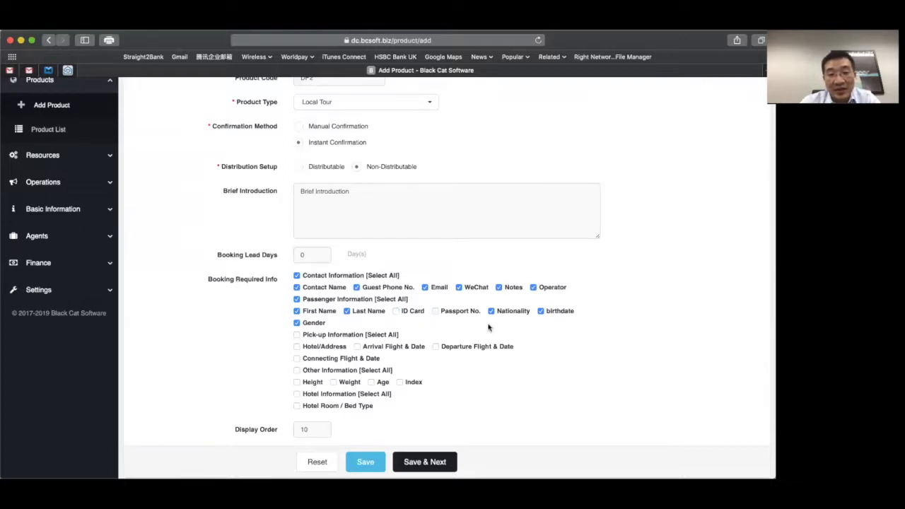
click(541, 312)
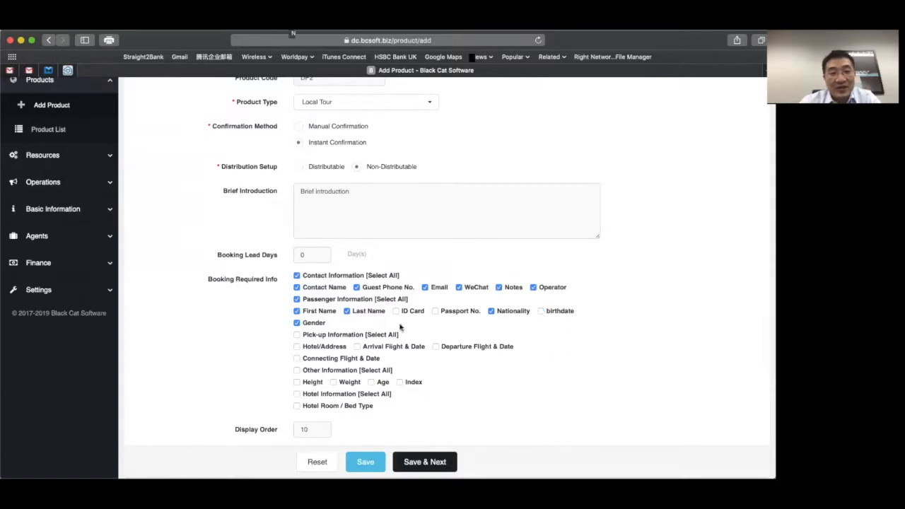
click(297, 347)
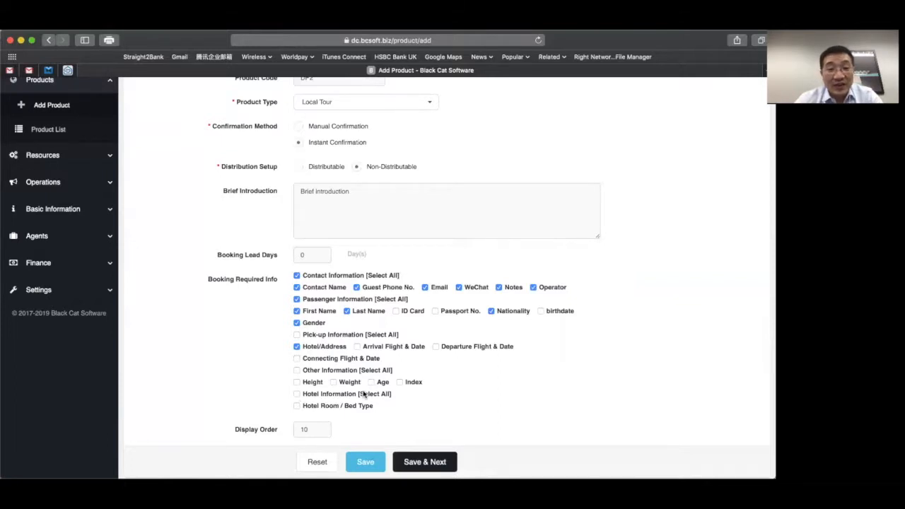
click(297, 406)
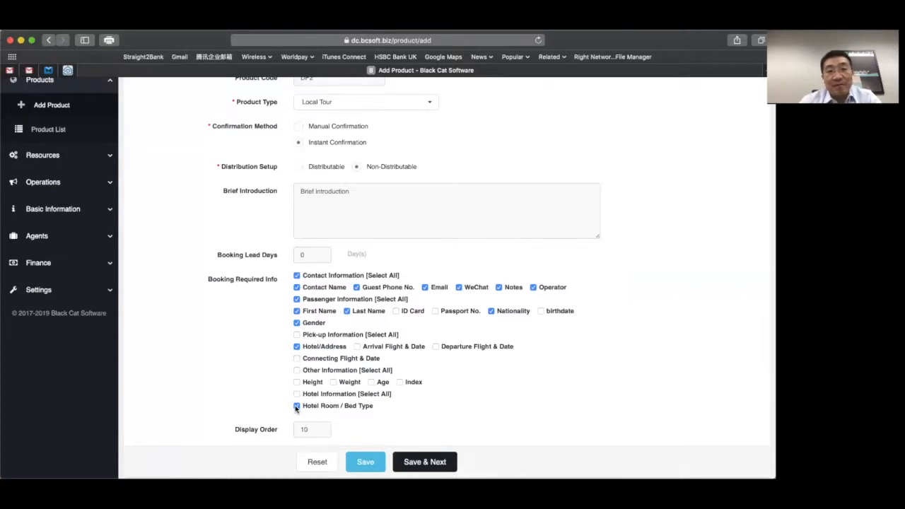
- Save the product with Save & Next and set the tour to 2 days
click(427, 463)
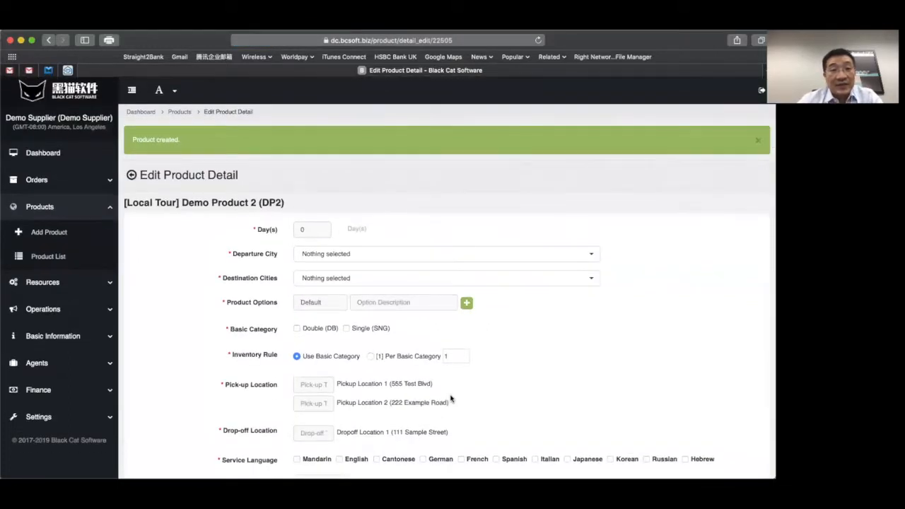
click(316, 226)
key(BackSpace)
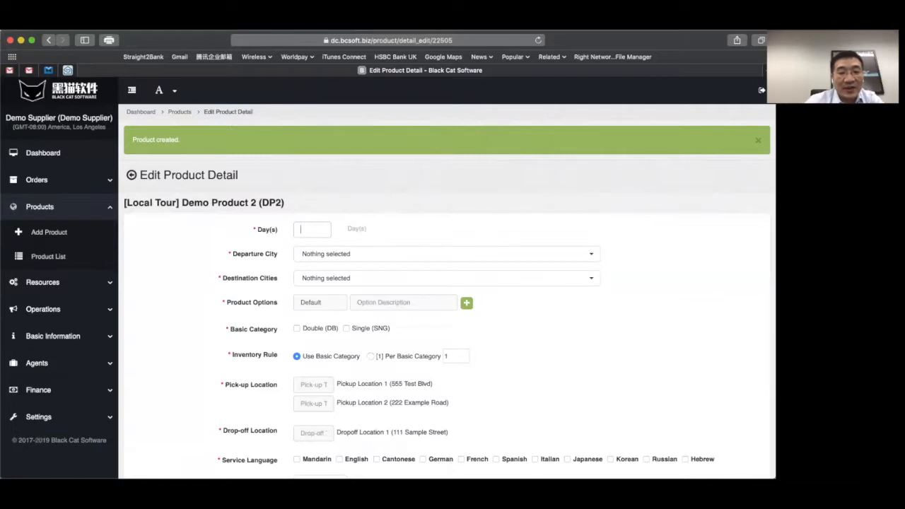
text(2)
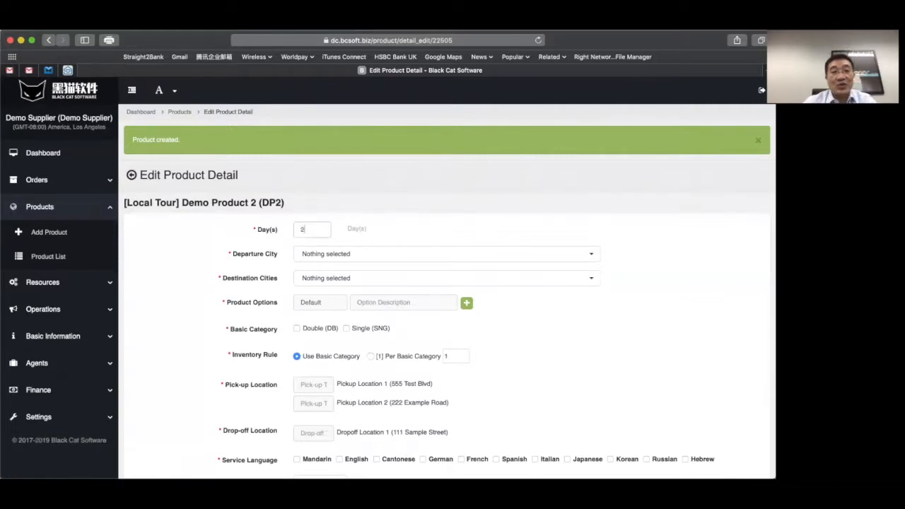
click(410, 255)
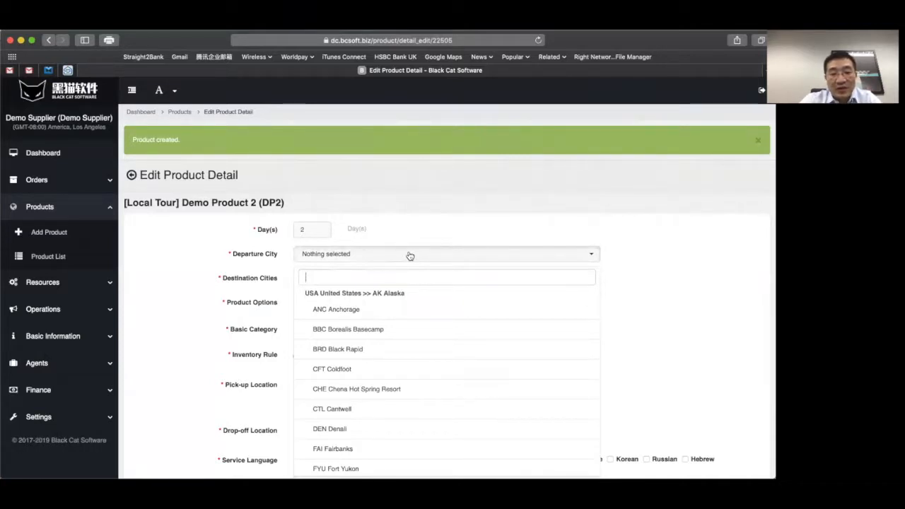
- Set Departure City to SFO San Francisco and Destination City to LAX Los Angeles
text(sfo)
click(354, 298)
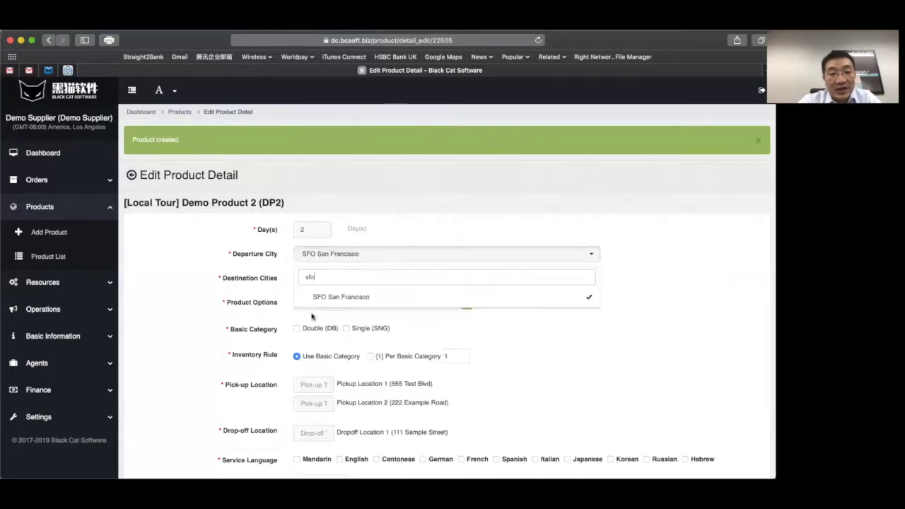
click(162, 344)
click(325, 280)
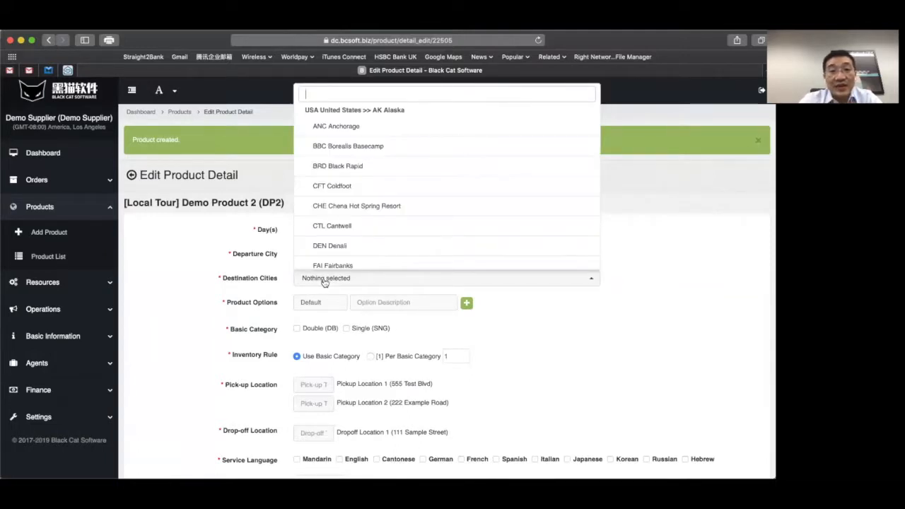
text(LAX)
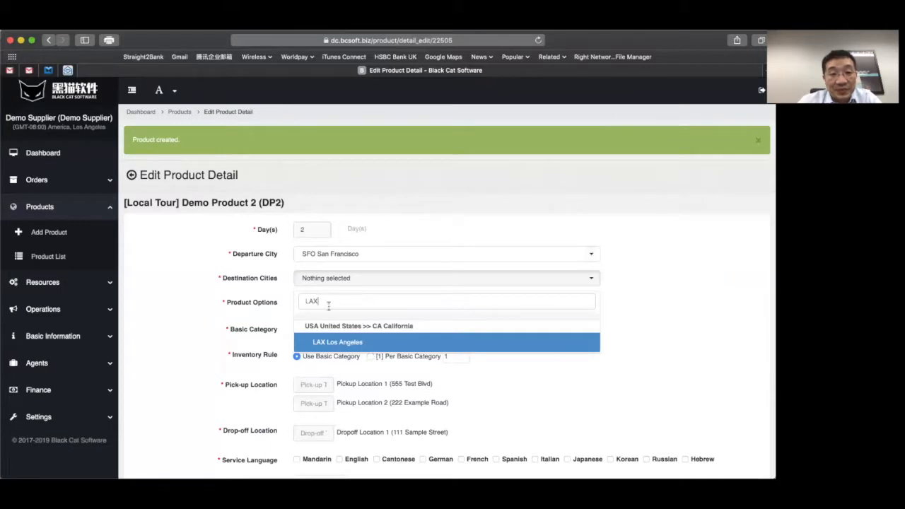
click(332, 344)
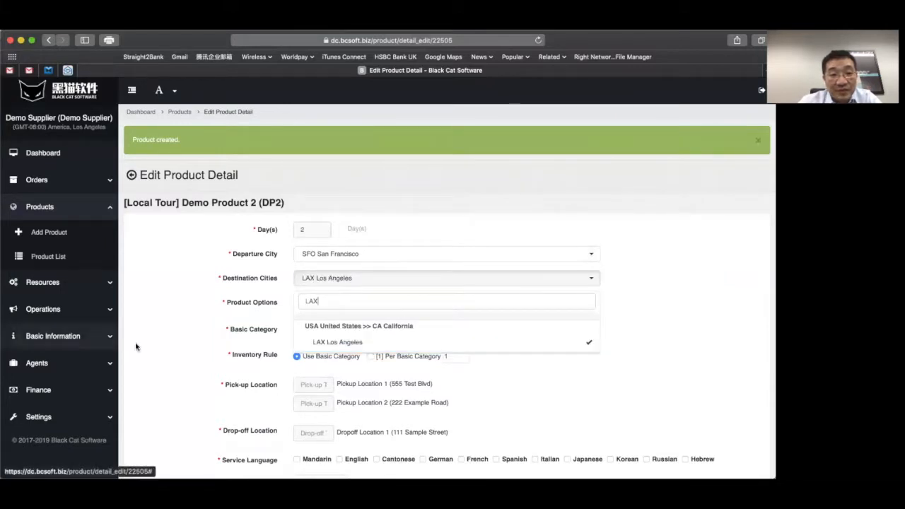
click(161, 345)
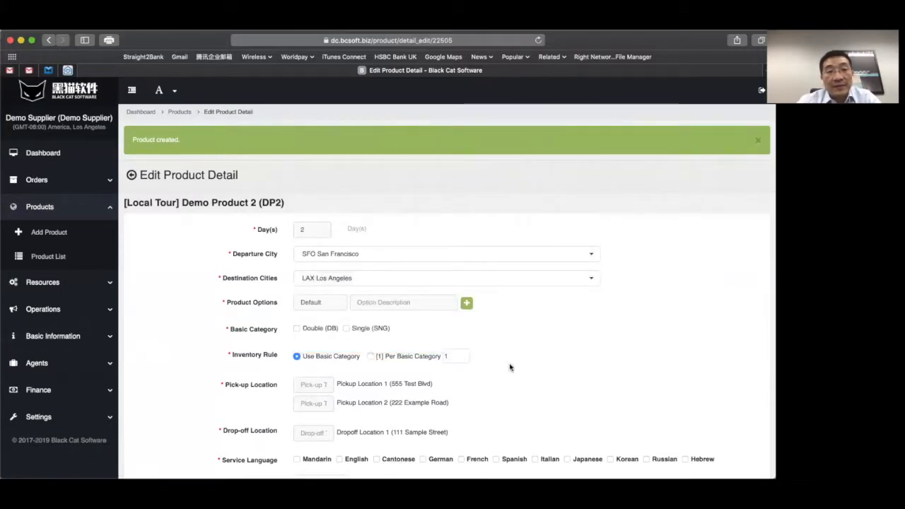
- Rename the Default option to FIT with description 'Pricing for FIT bookings'
drag(324, 302, 261, 295)
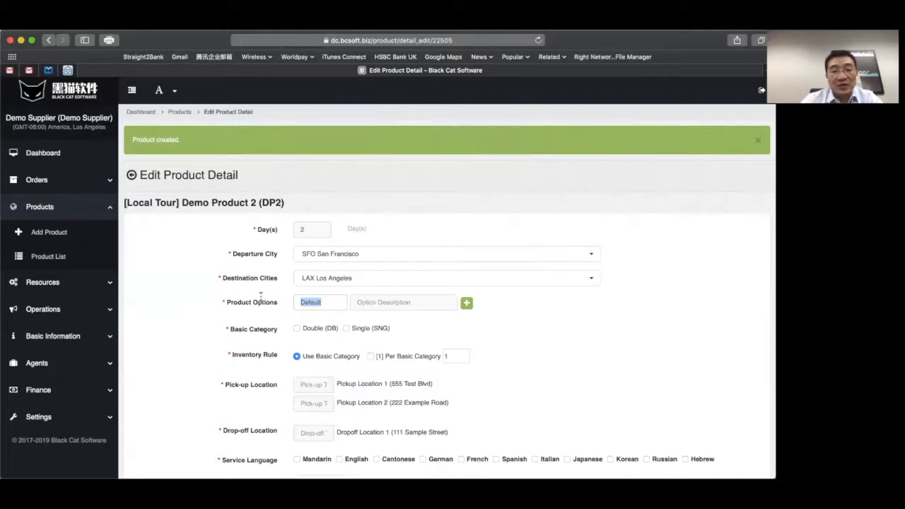
text(FIT)
key(Tab)
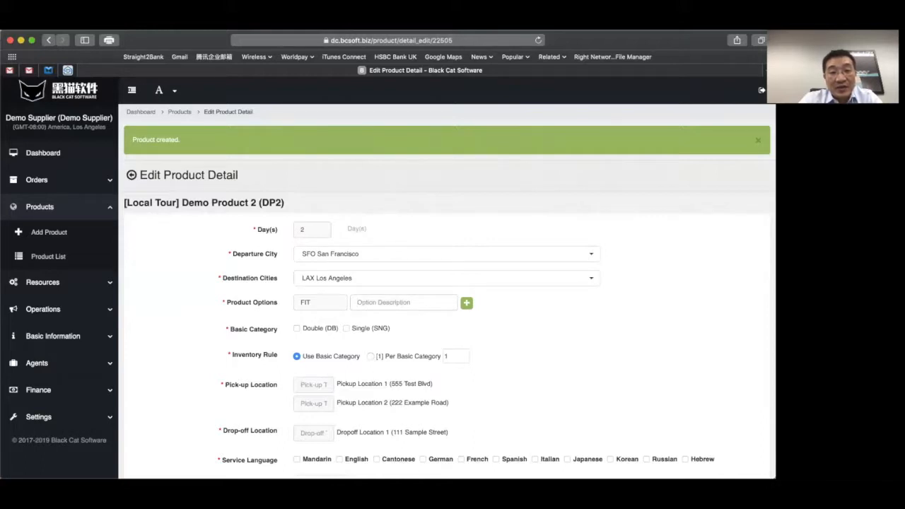
text(Pricing)
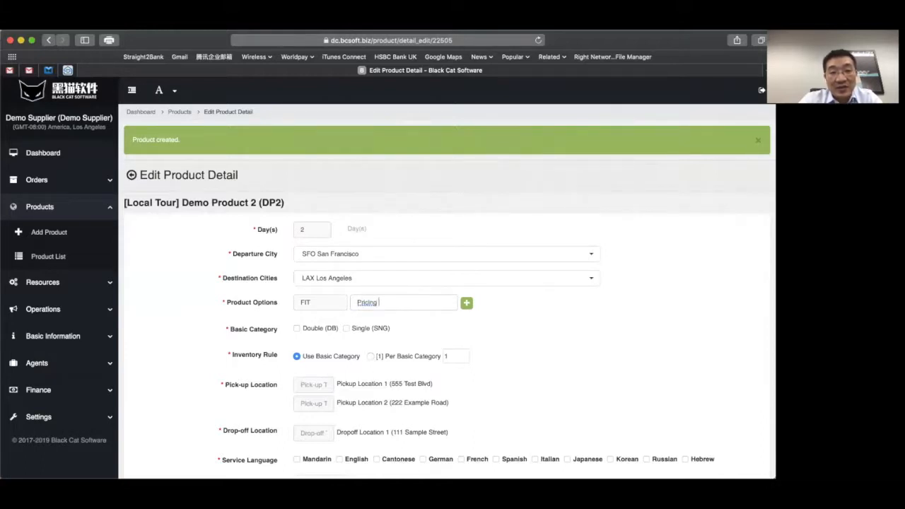
text( for)
key(Tab)
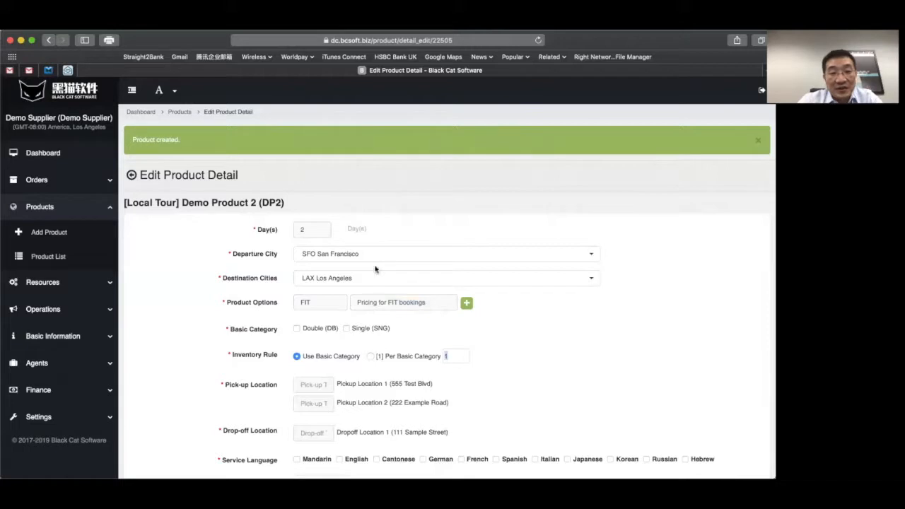
click(468, 309)
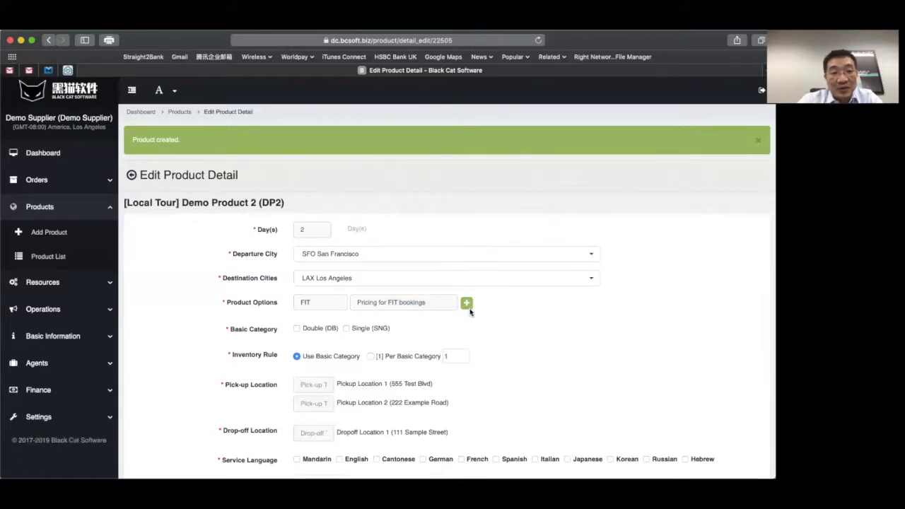
- Add a second option named Group, described as pricing for Group bookings
click(467, 302)
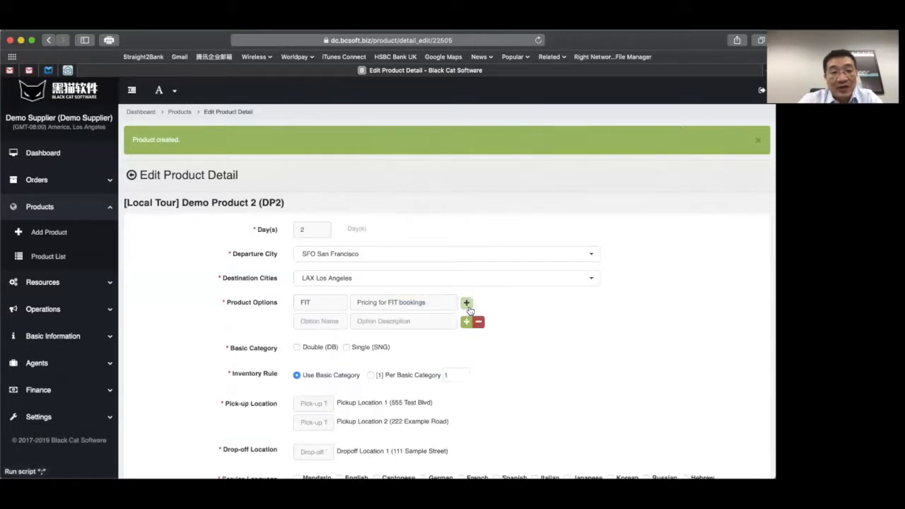
click(299, 323)
text(Group)
click(367, 324)
text(Pricing f)
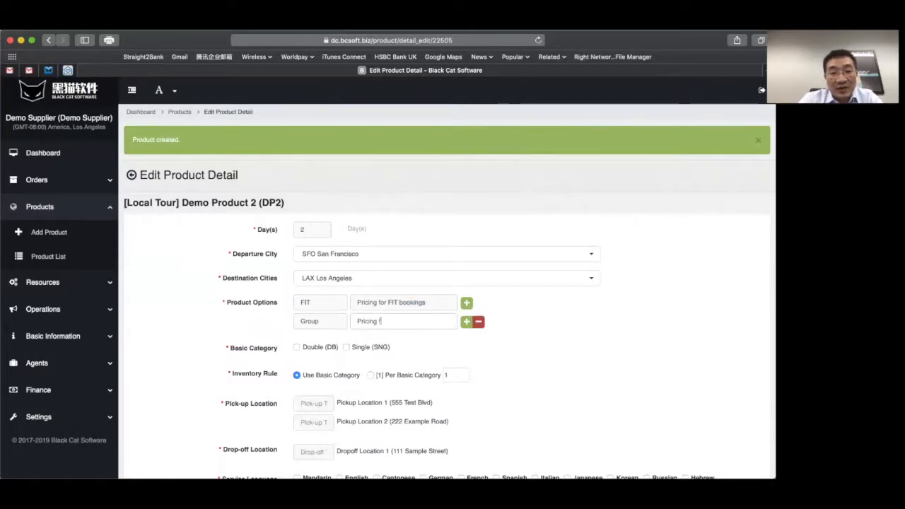
text(or Group bookigns)
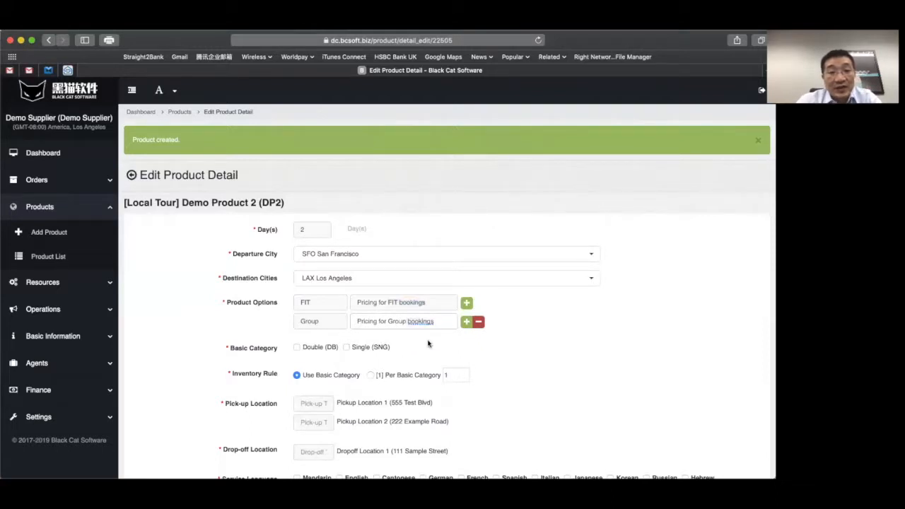
- Tick the Double (DB) and Single (SNG) basic categories, leaving the inventory rule on Use Basic Category
scroll(245, 323, down, 5)
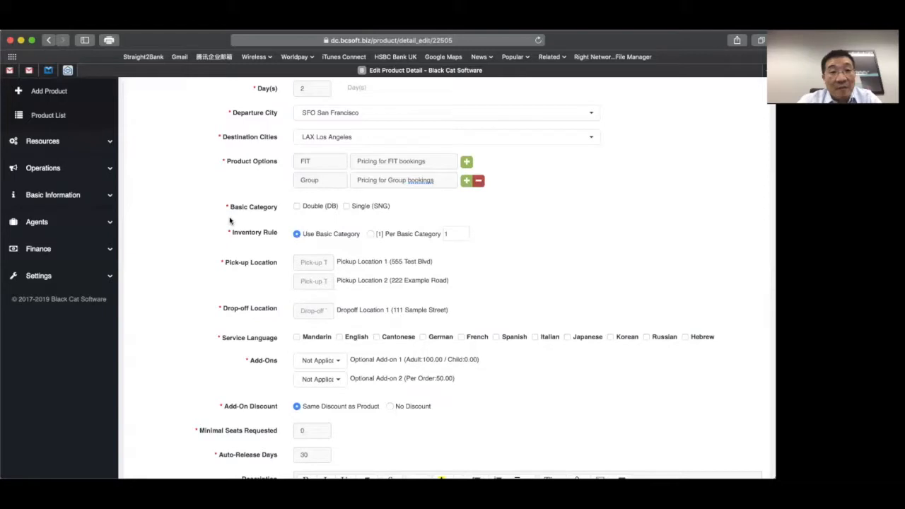
click(297, 205)
click(347, 206)
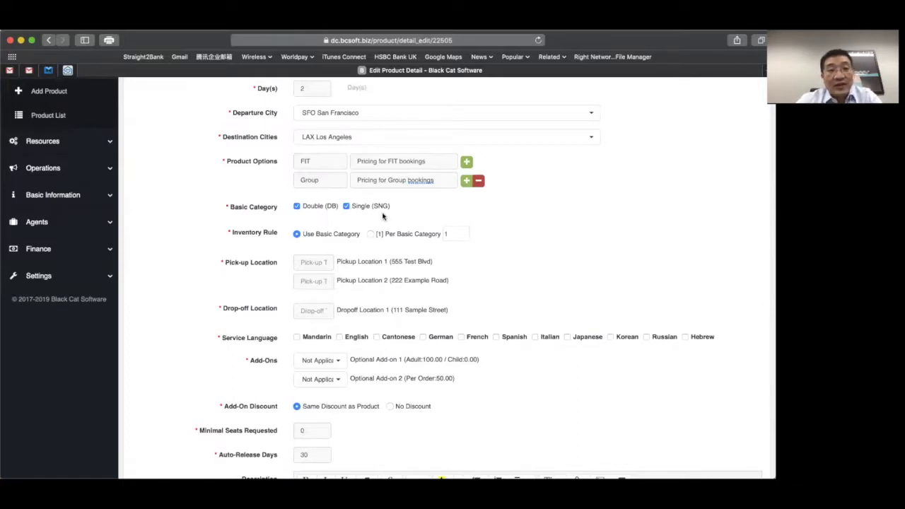
click(346, 207)
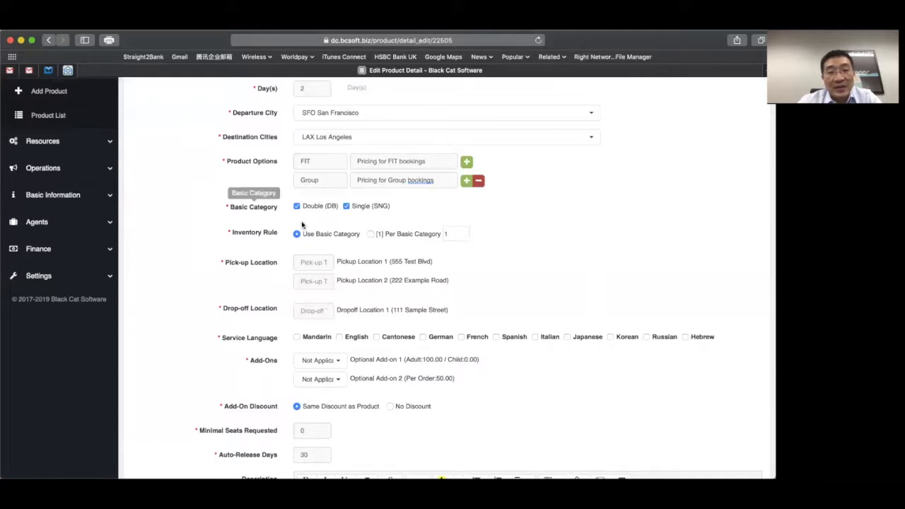
click(369, 236)
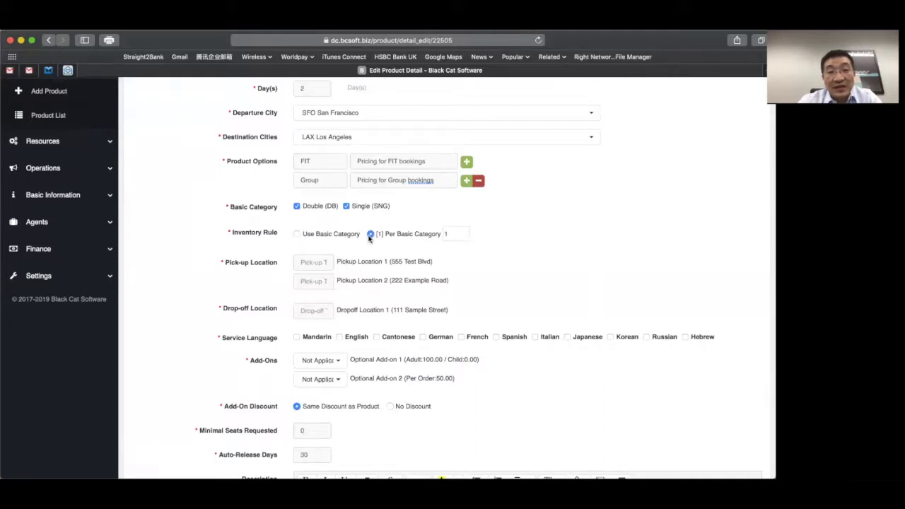
click(297, 235)
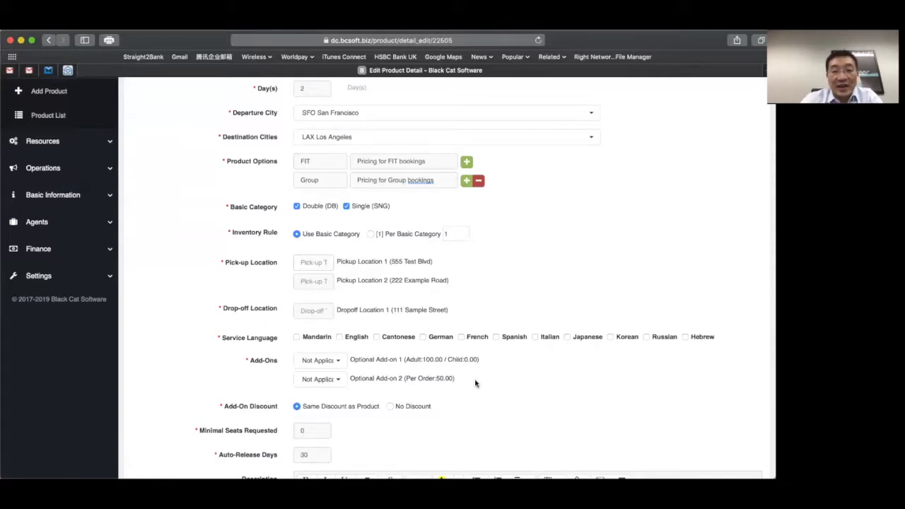
- Enter pick-up times 9:00 and 9:15 for the two locations and drop-off time 18:00
text(9:00)
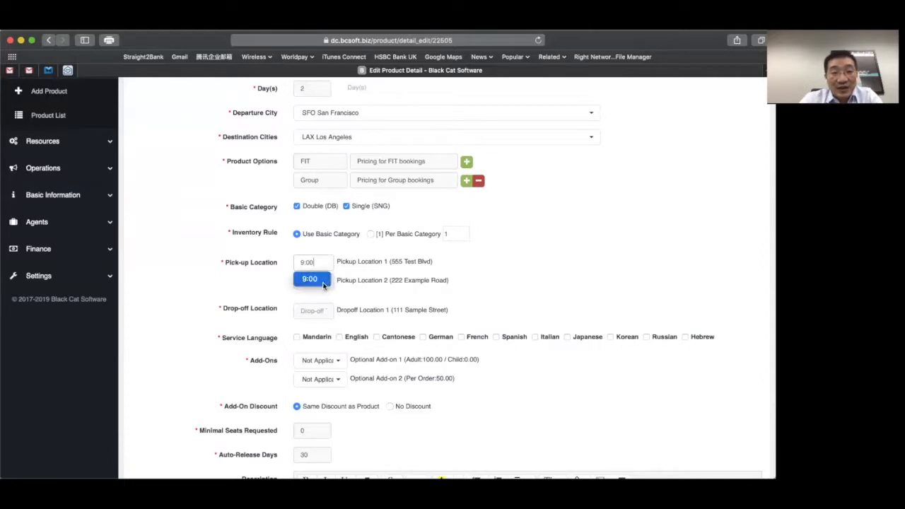
click(324, 283)
text(9:15)
key(BackSpace)
key(BackSpace)
key(BackSpace)
key(BackSpace)
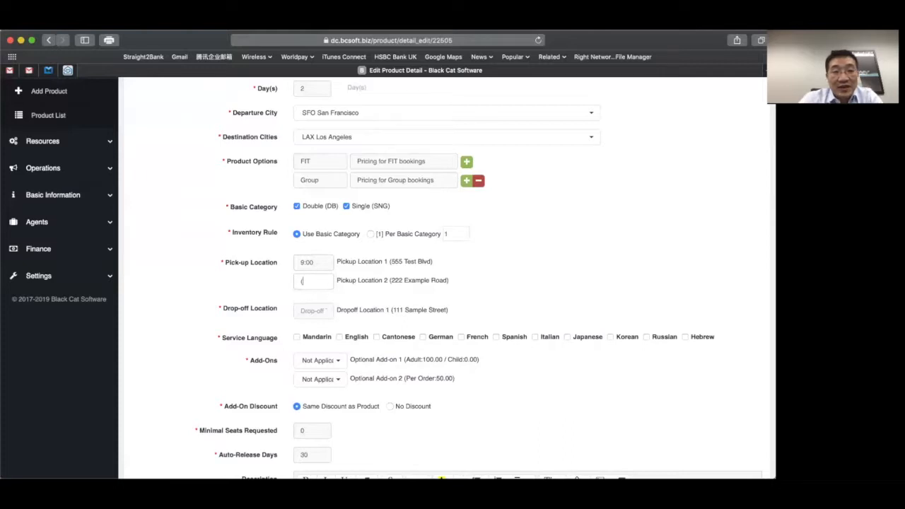
text(9:15)
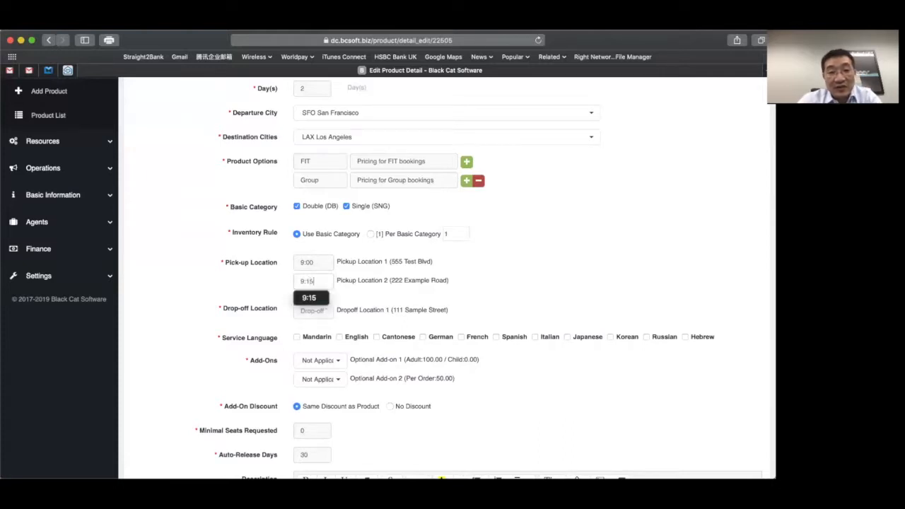
click(259, 298)
click(315, 309)
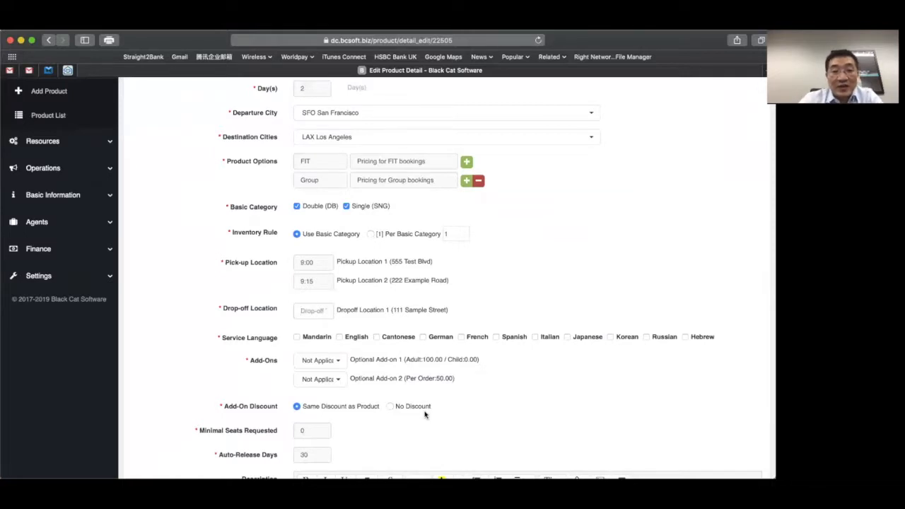
text(18:00)
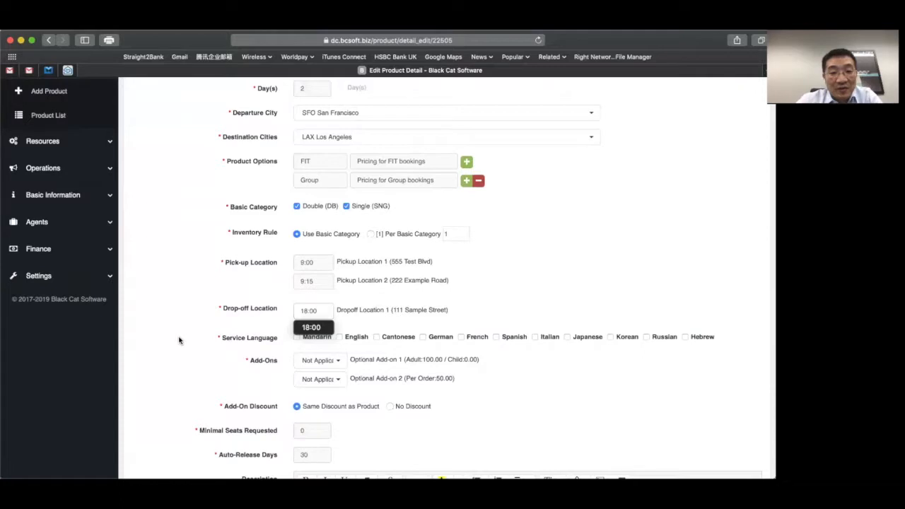
scroll(179, 341, down, 3)
scroll(179, 341, down, 4)
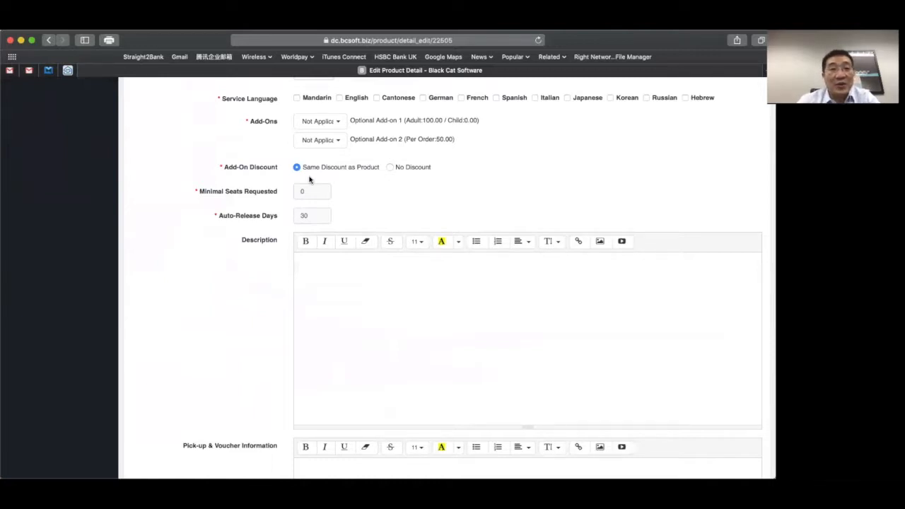
- Tick English and French service languages, set the second add-on to Required Add-On, and choose No Discount
click(339, 99)
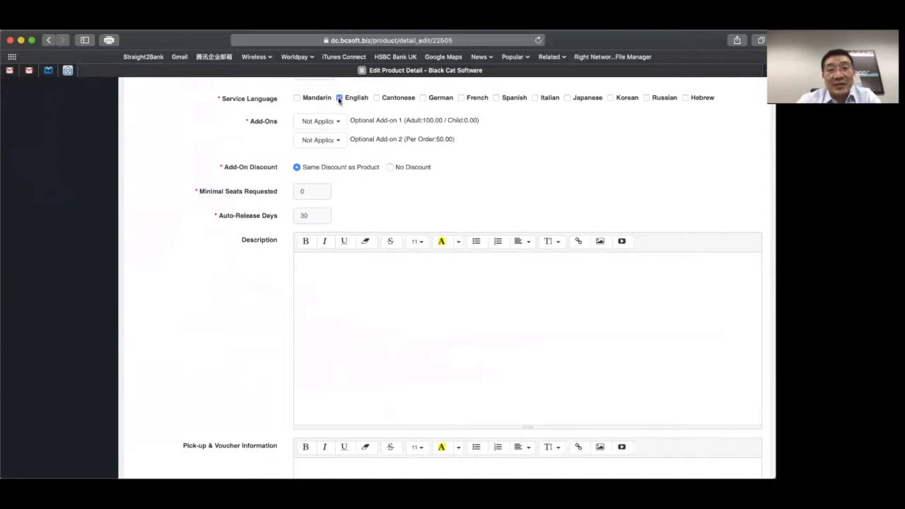
click(461, 99)
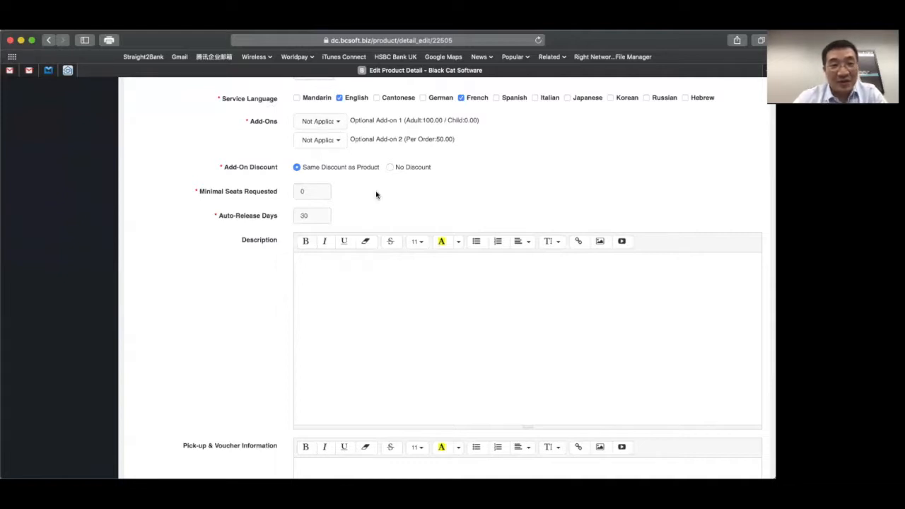
click(338, 141)
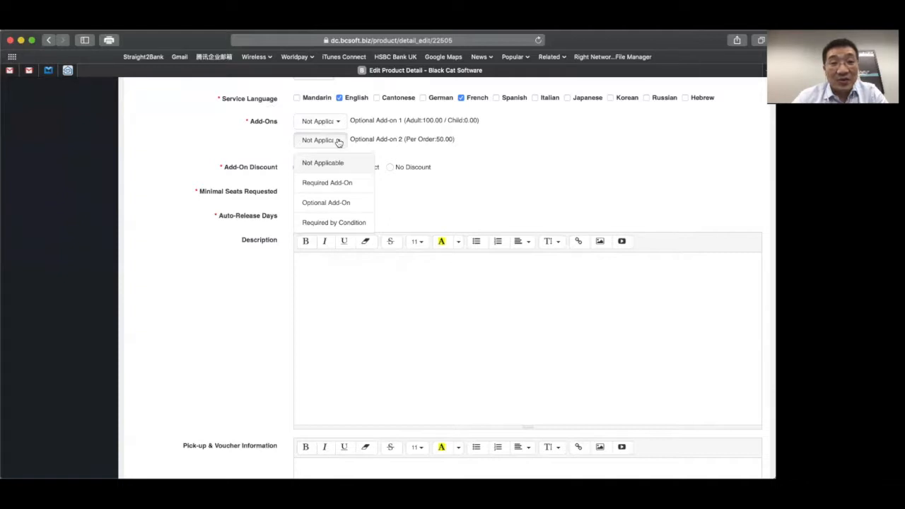
click(329, 186)
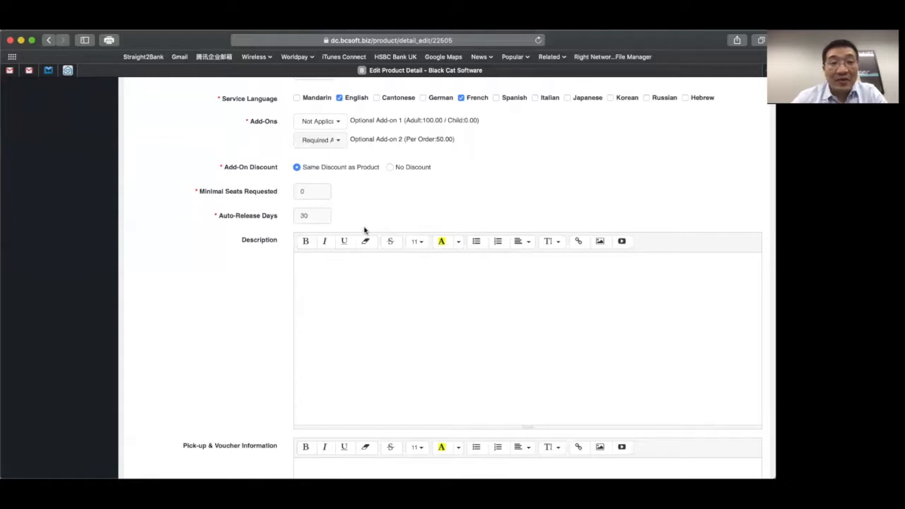
click(344, 145)
click(344, 145)
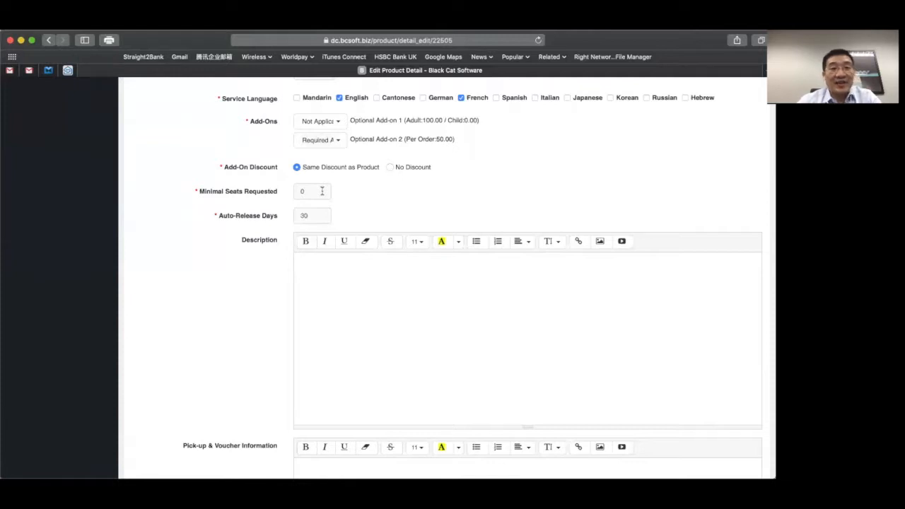
click(390, 167)
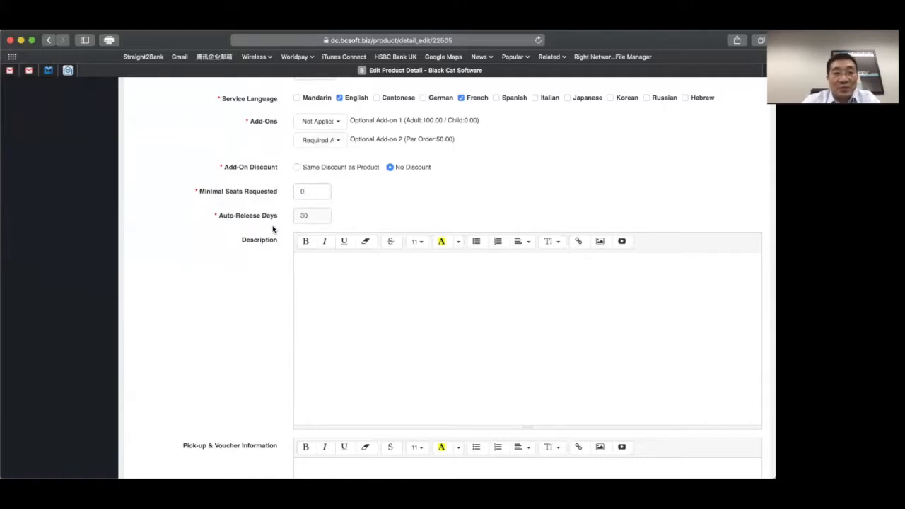
- Change Minimal Seats Requested from 0 to 10
key(BackSpace)
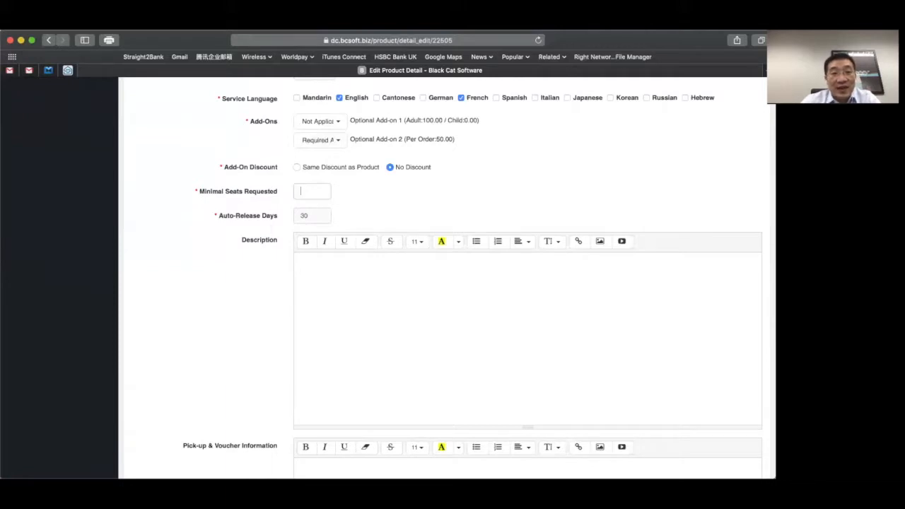
text(10)
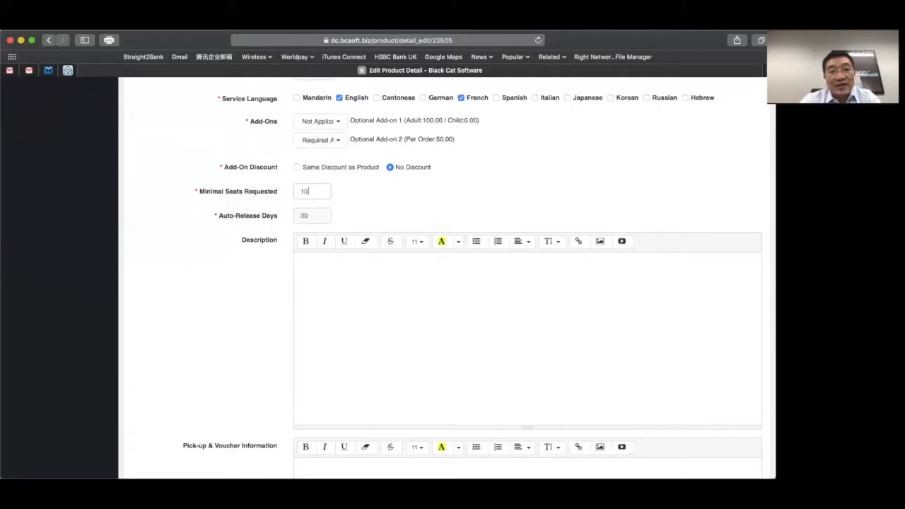
click(312, 216)
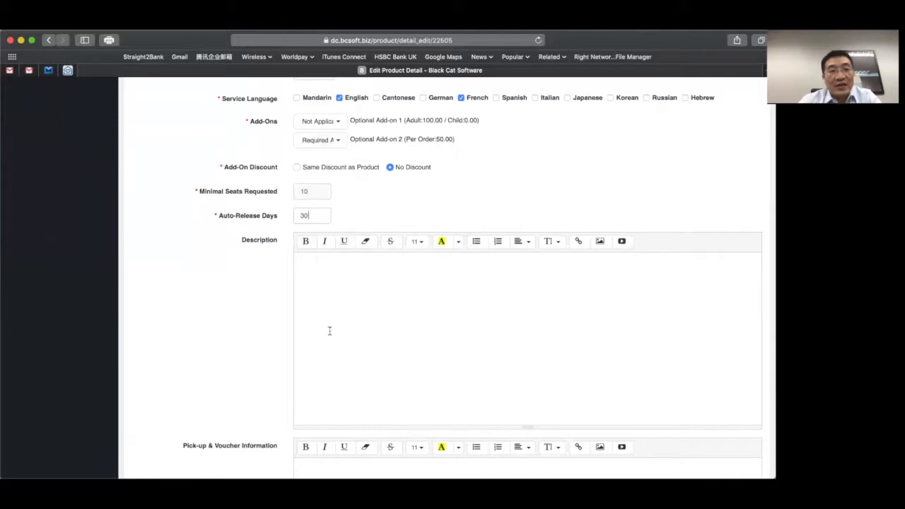
- Write 'General description' in Description and 'Pickup Notices' in the Pick-up & Voucher info
click(327, 373)
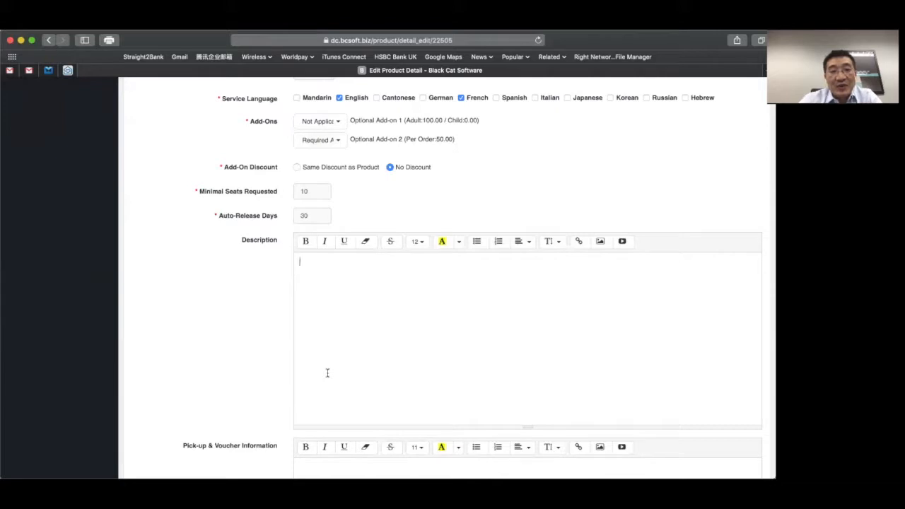
text(Gene)
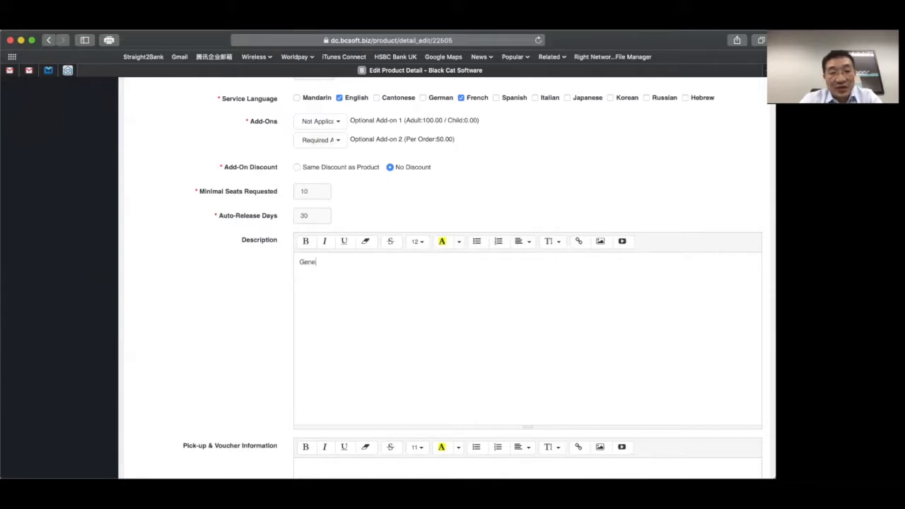
text(ral description)
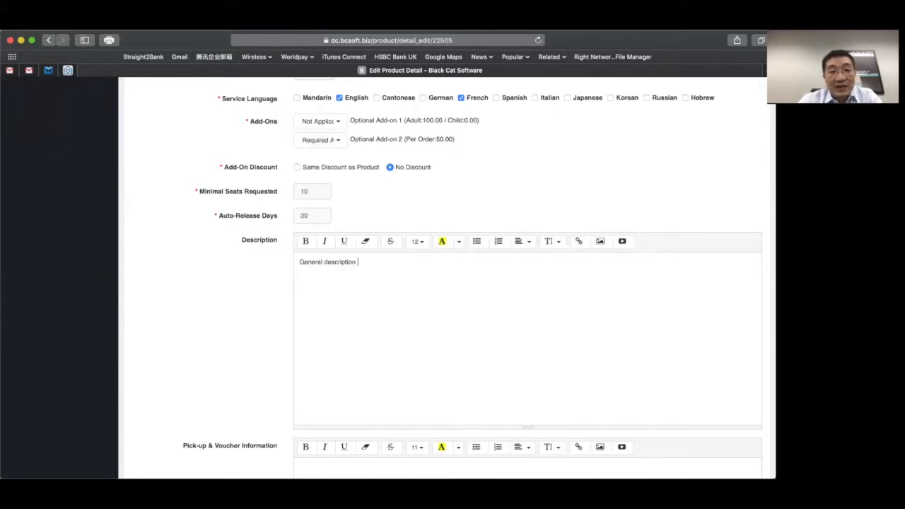
scroll(336, 401, down, 2)
click(335, 434)
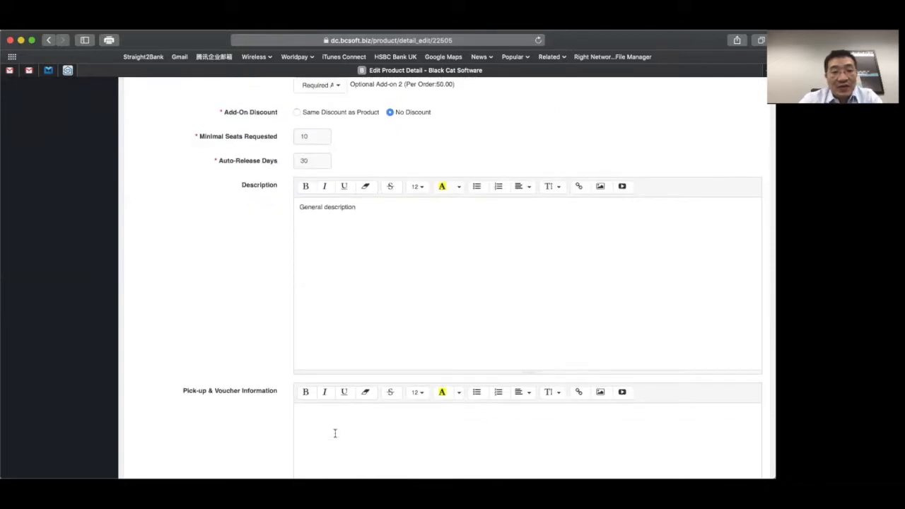
text(Pickup Notices)
- Scroll down past Price Excludes to the Itinerary & Hotel Info editor
scroll(527, 283, down, 7)
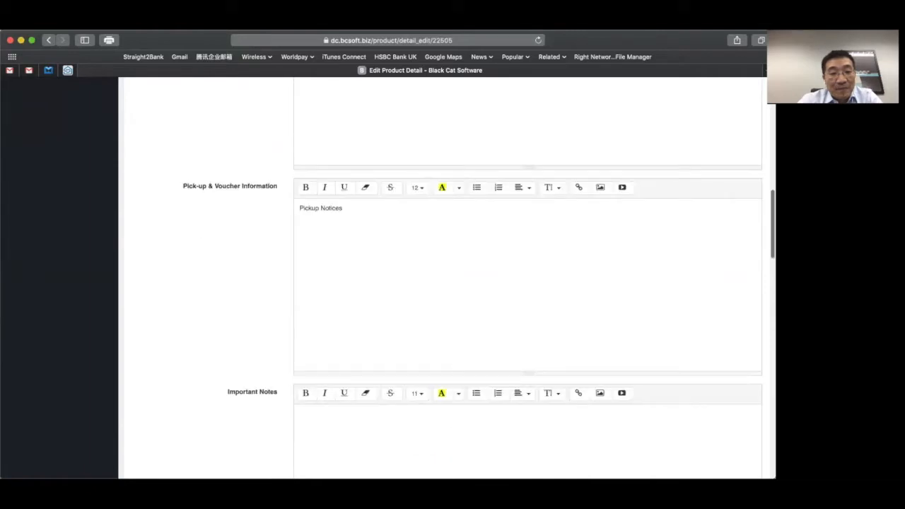
scroll(528, 283, down, 7)
scroll(527, 283, down, 7)
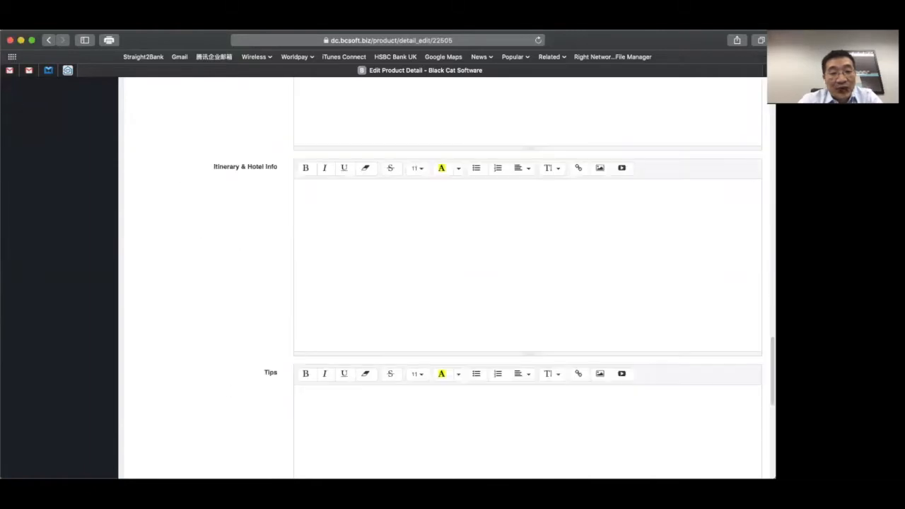
scroll(528, 282, down, 10)
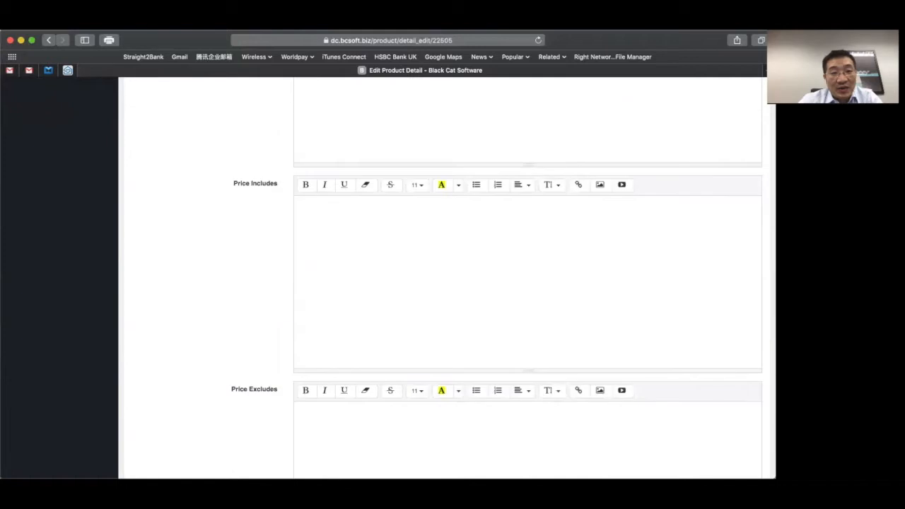
click(335, 433)
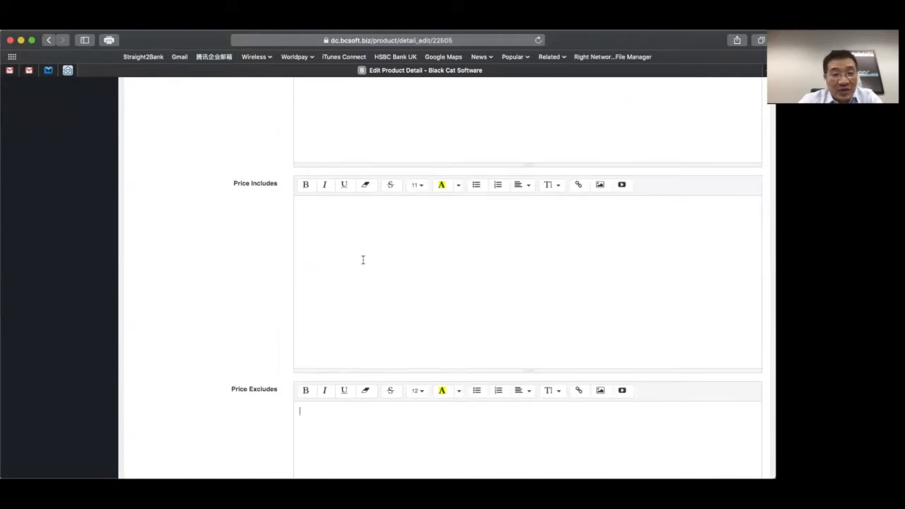
scroll(331, 444, down, 5)
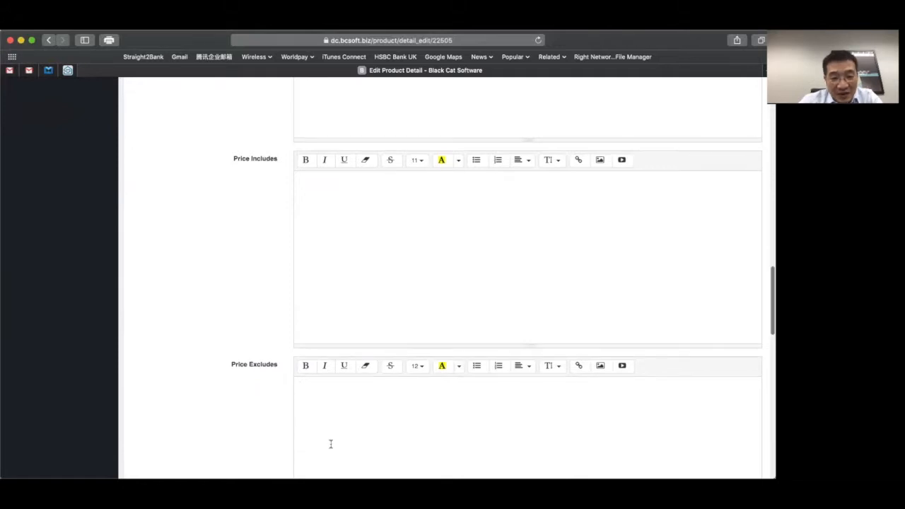
click(333, 413)
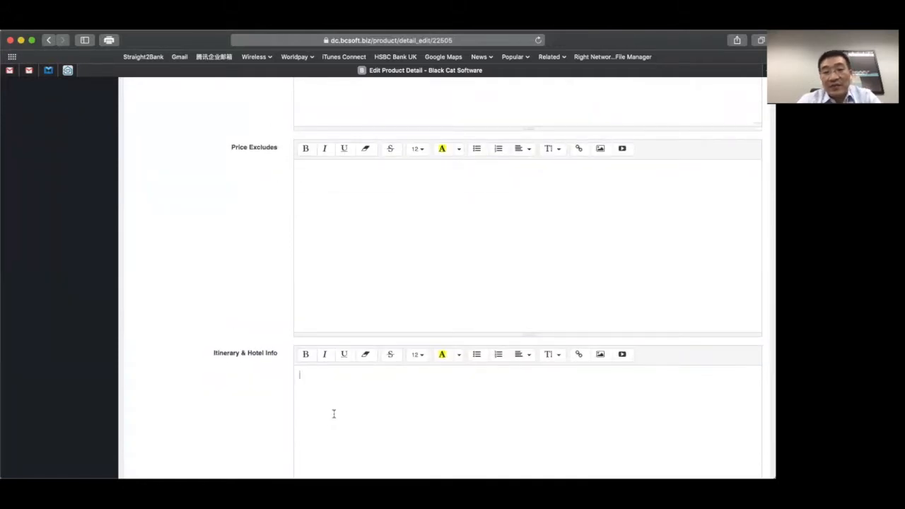
- Enter 'Hotels that are used support recycling' in Itinerary & Hotel Info, correcting the typo
scroll(334, 414, down, 2)
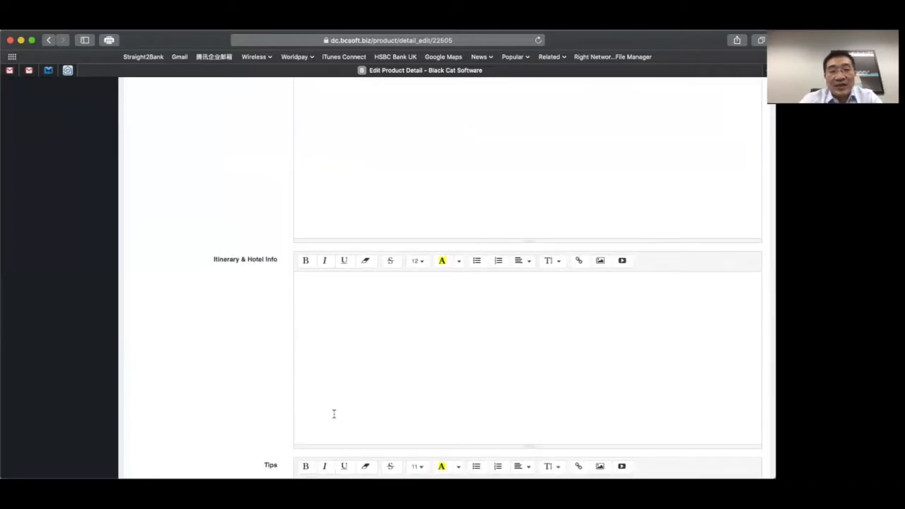
text(Hotels )
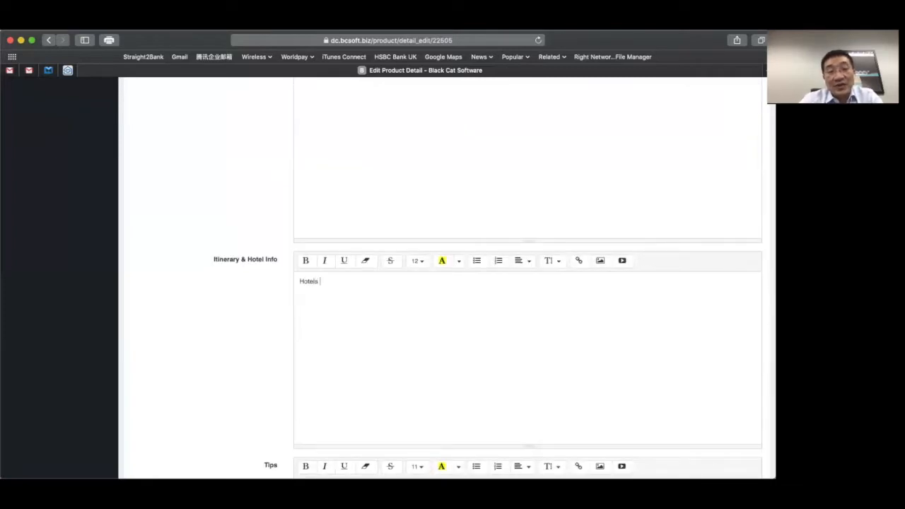
text(that are use)
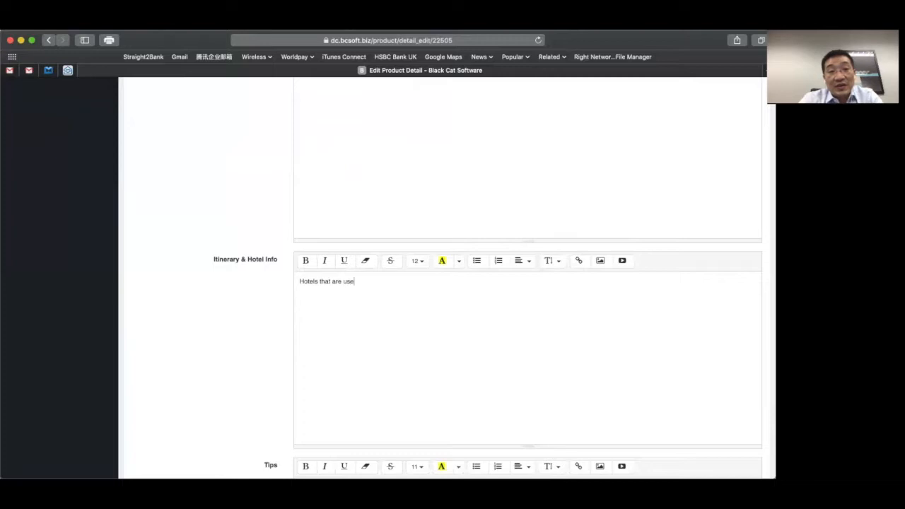
text(d support )
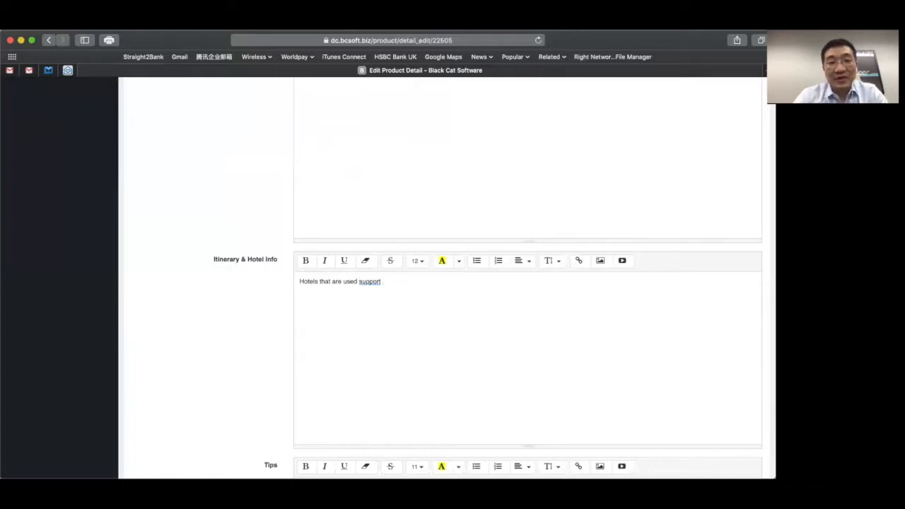
text(recyl)
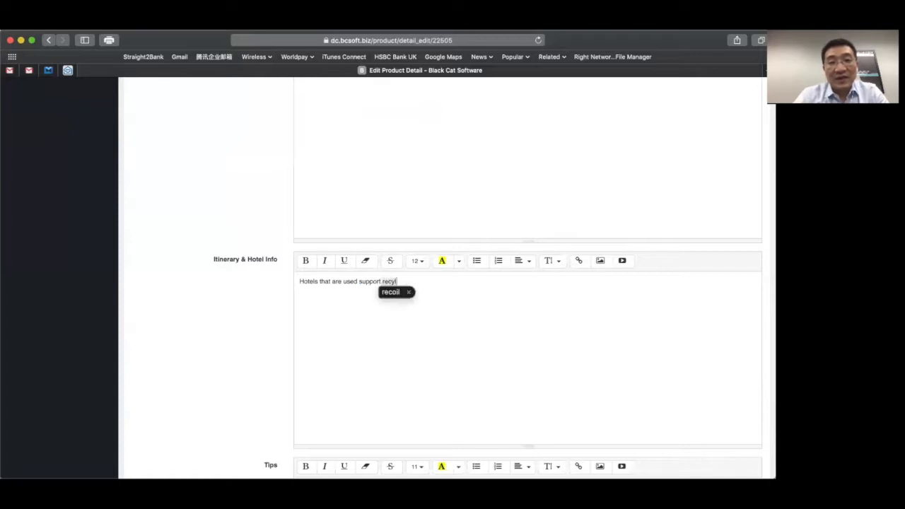
key(BackSpace)
text(cling)
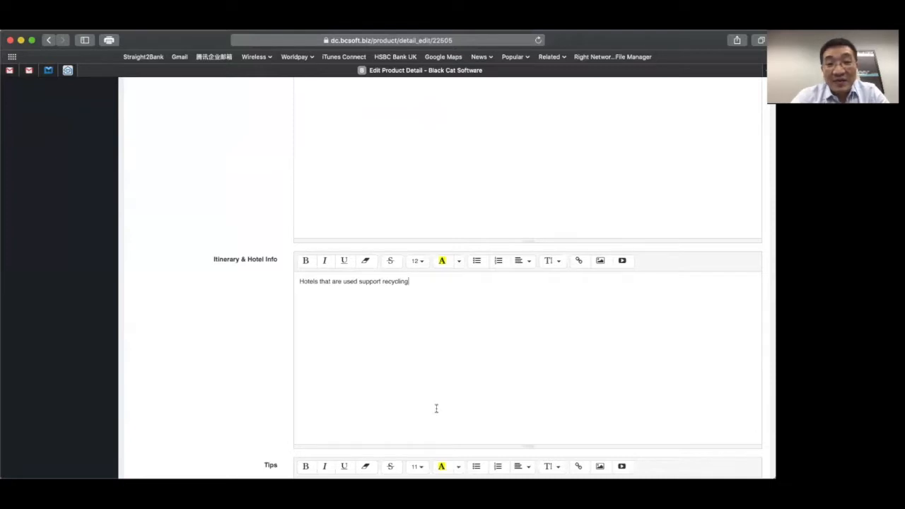
scroll(437, 408, down, 4)
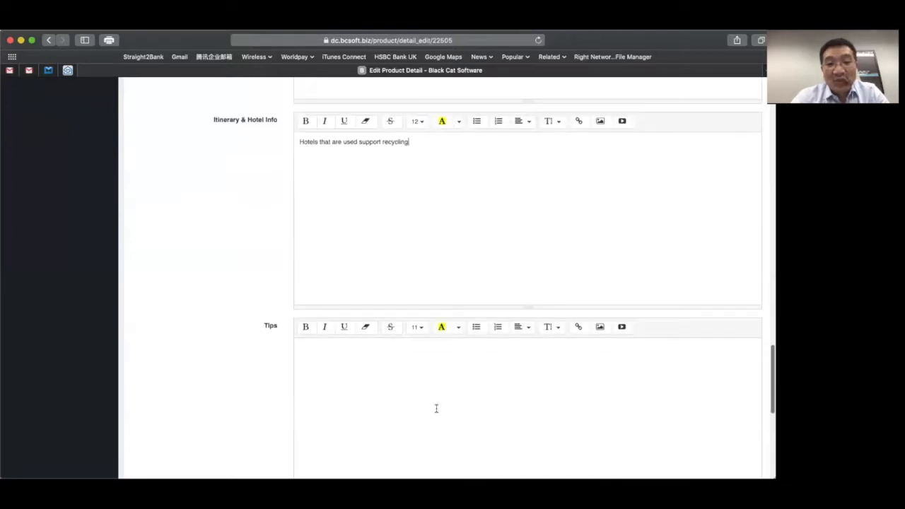
double_click(300, 141)
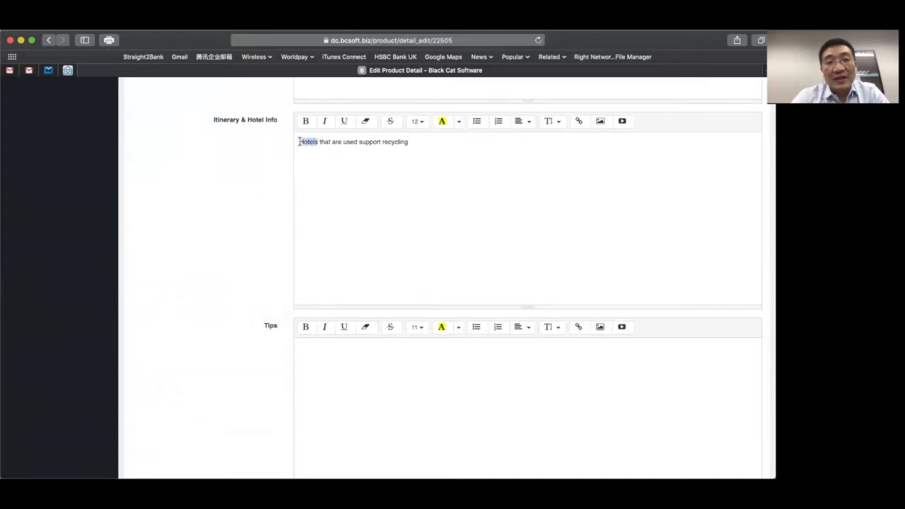
click(575, 152)
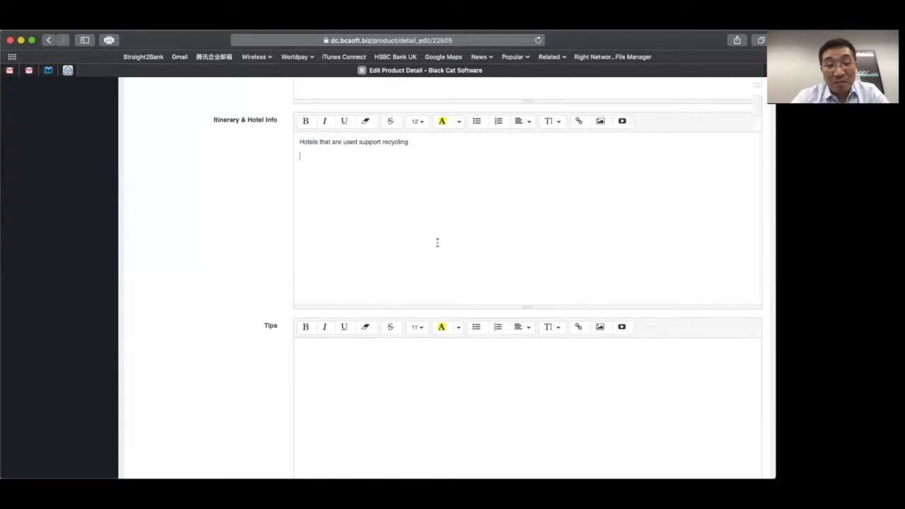
- Enable the Full, 15-30 Day and 0-15 Day refund cancellation terms, then Save & Next
scroll(437, 242, down, 10)
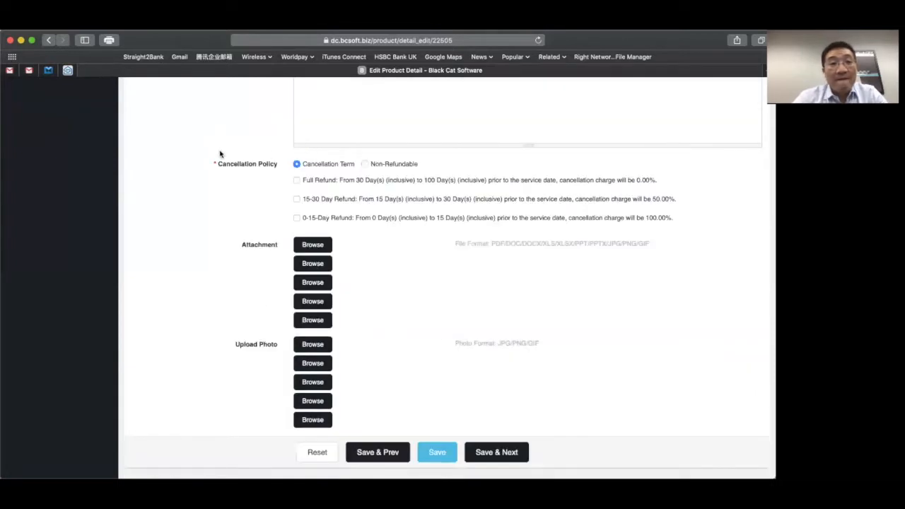
click(297, 180)
click(297, 199)
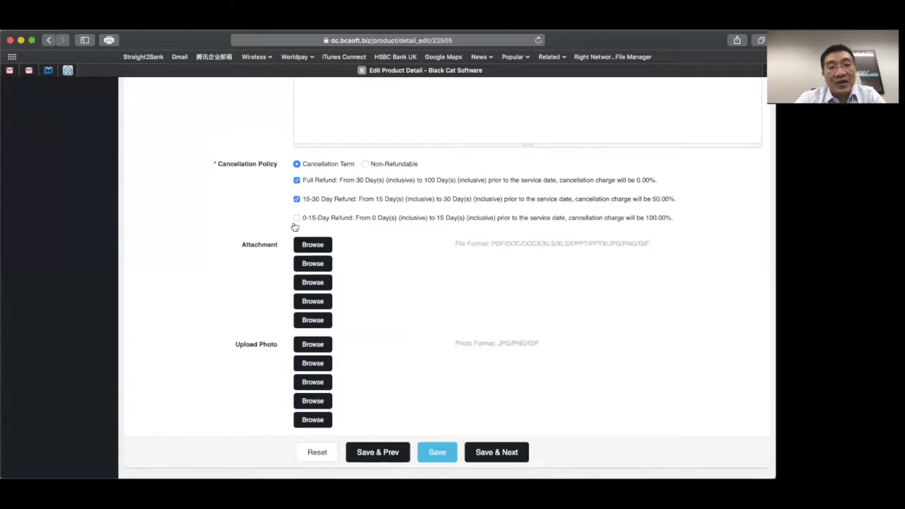
click(297, 218)
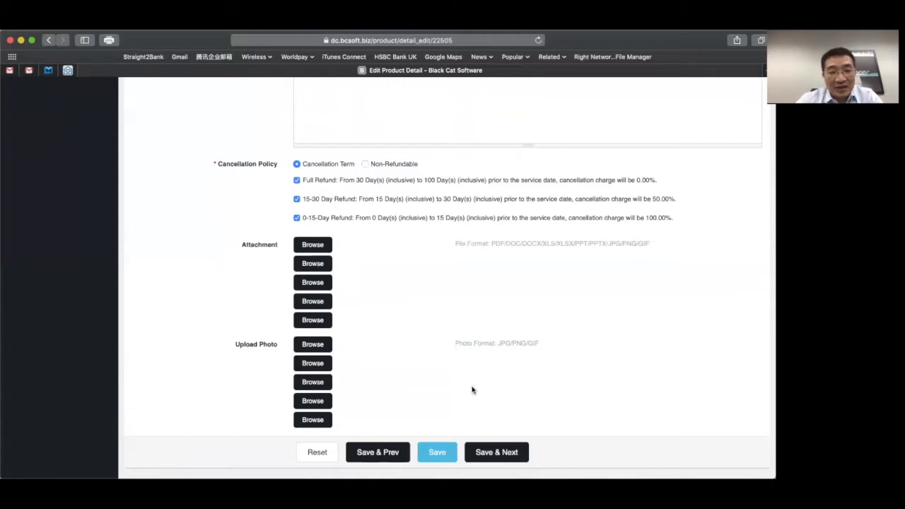
click(501, 447)
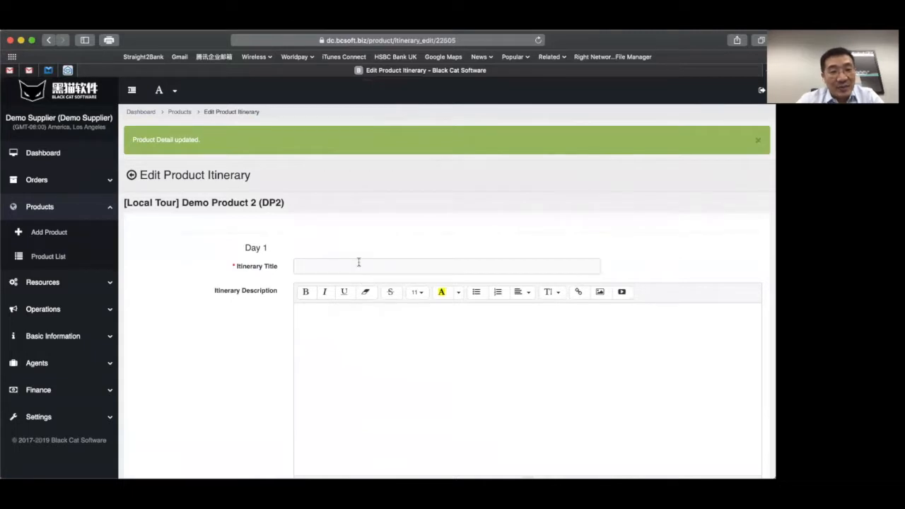
- Title Day 1 'Day 1' with description 'Drive on Highway 1 down California Coast'
text(D)
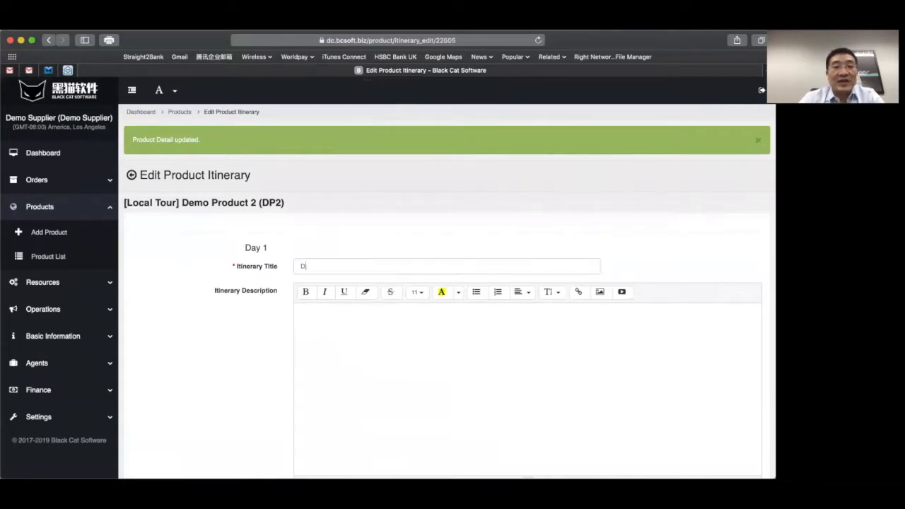
text(ay 1)
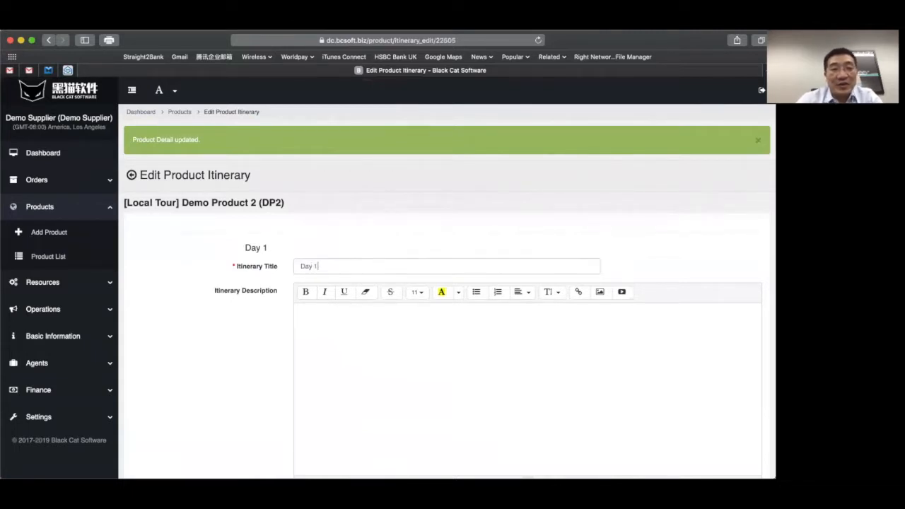
click(358, 376)
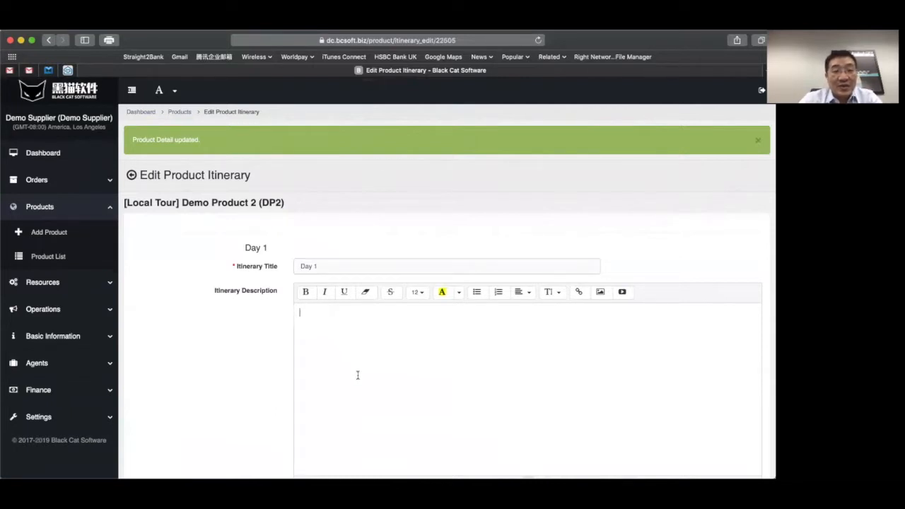
text(Drive on Highway 1 down California )
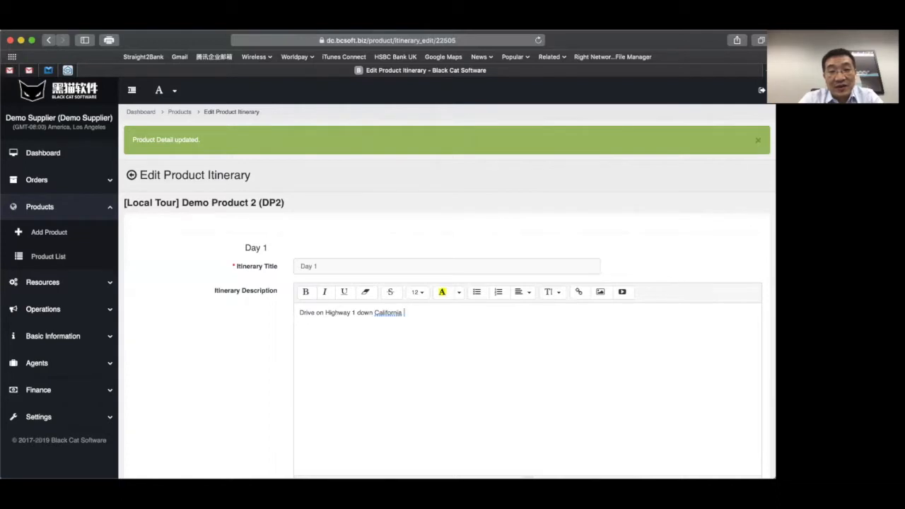
text(Coast)
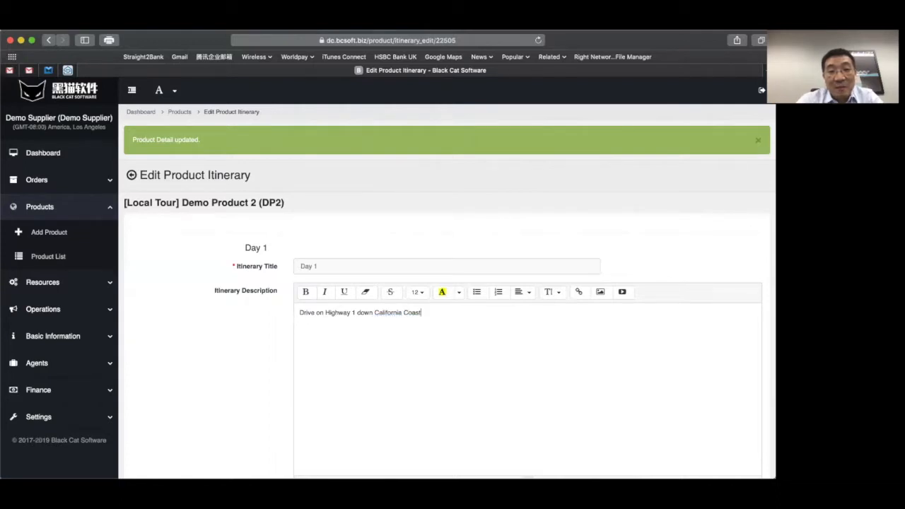
- Add 'Day 2' described as 'Drive back to San Francisco' and save the itinerary
scroll(305, 431, down, 4)
click(308, 426)
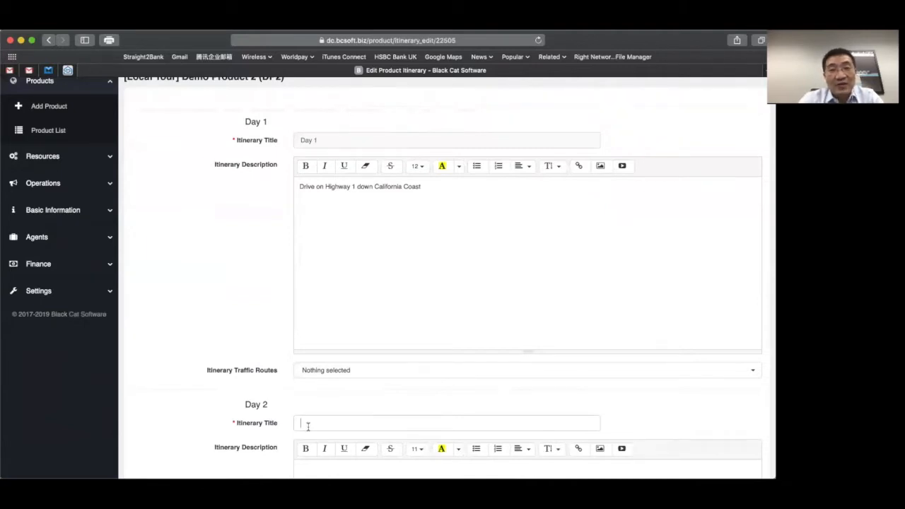
text(Day 2)
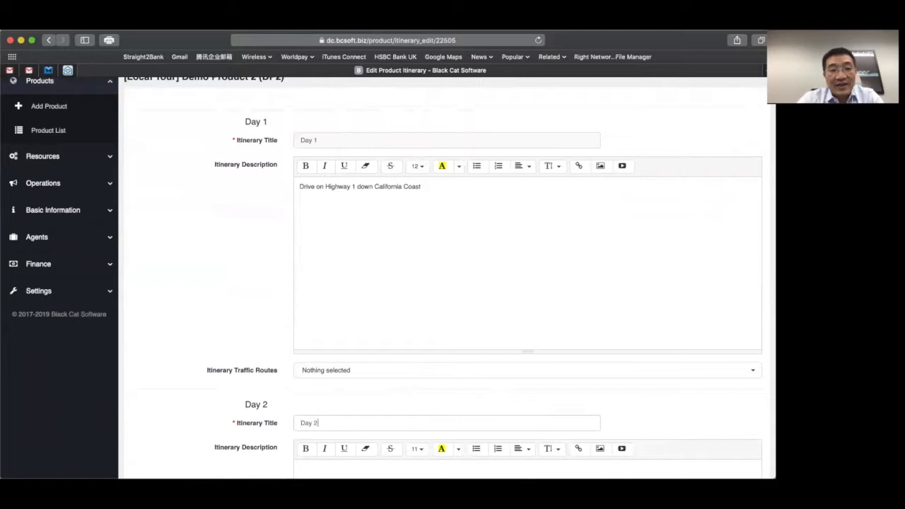
scroll(334, 325, down, 5)
click(333, 326)
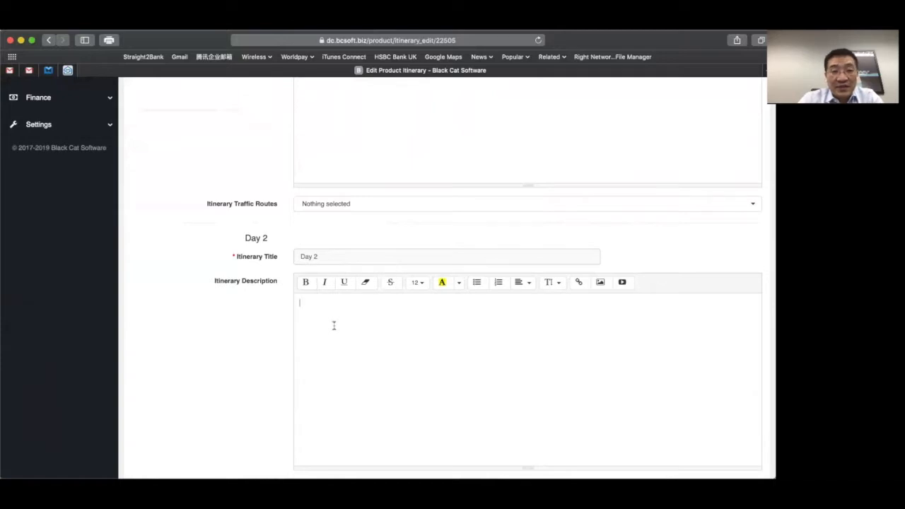
text(Driv)
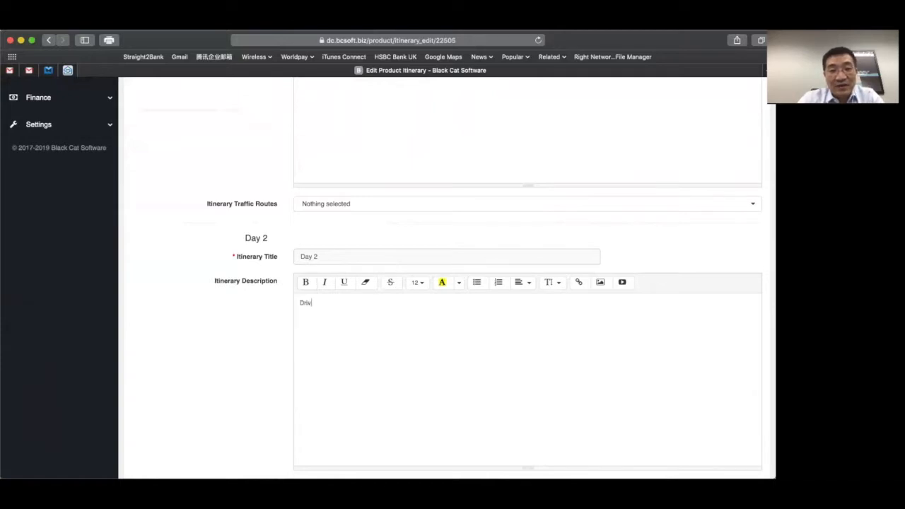
text(e back to San Fran)
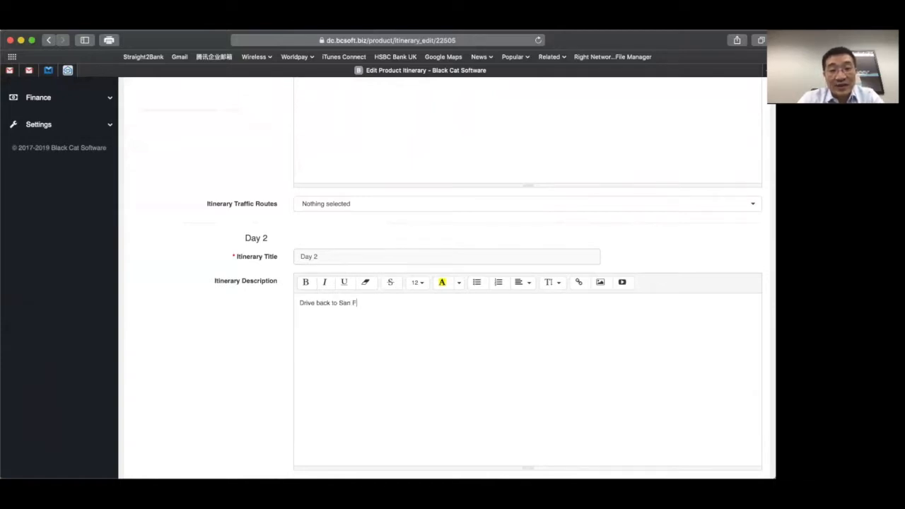
text(cisco)
scroll(333, 323, down, 2)
click(505, 452)
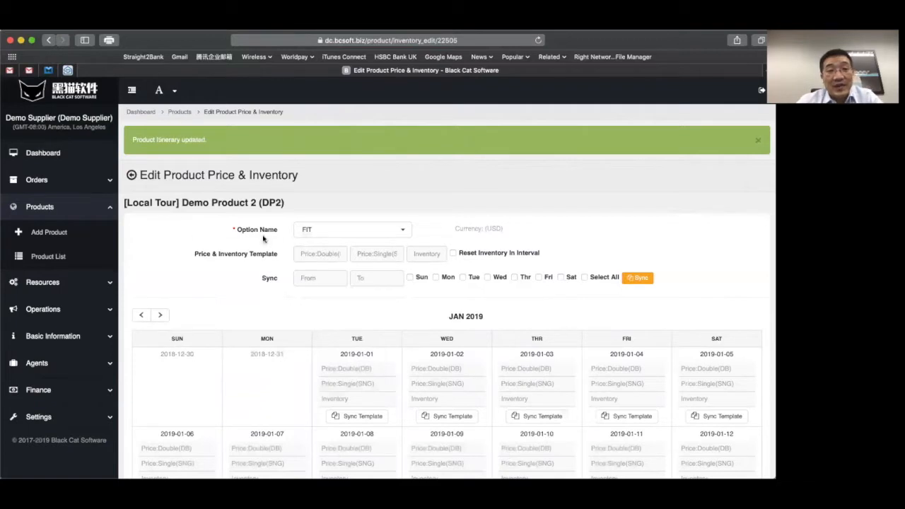
- Fill the FIT template with prices 100 and 130 and inventory 20
click(330, 251)
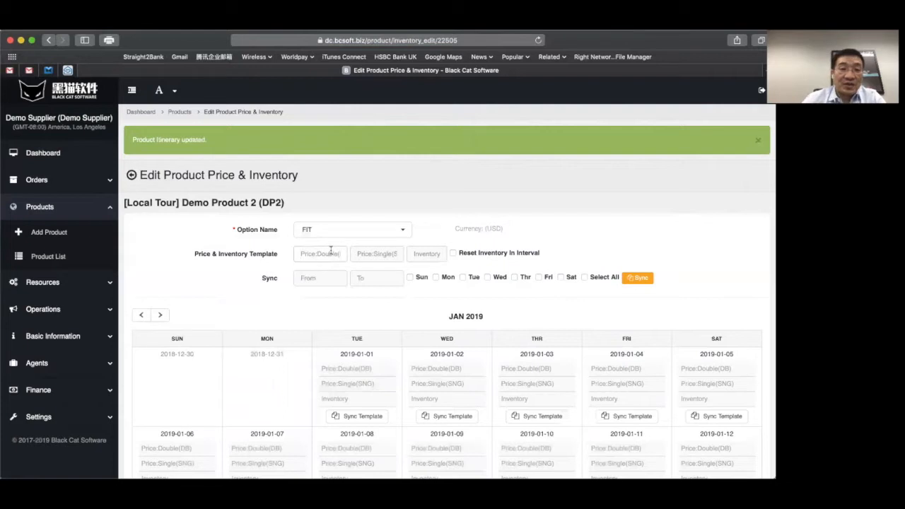
text(100)
key(Tab)
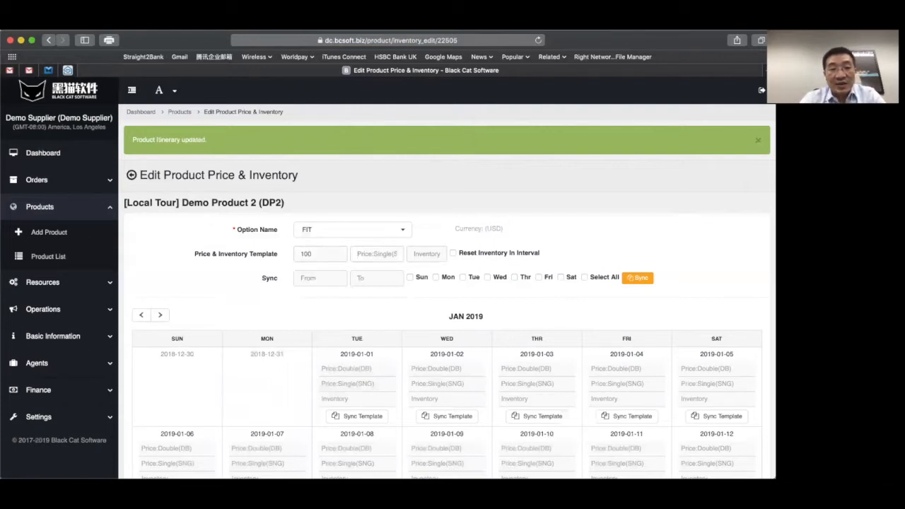
text(130)
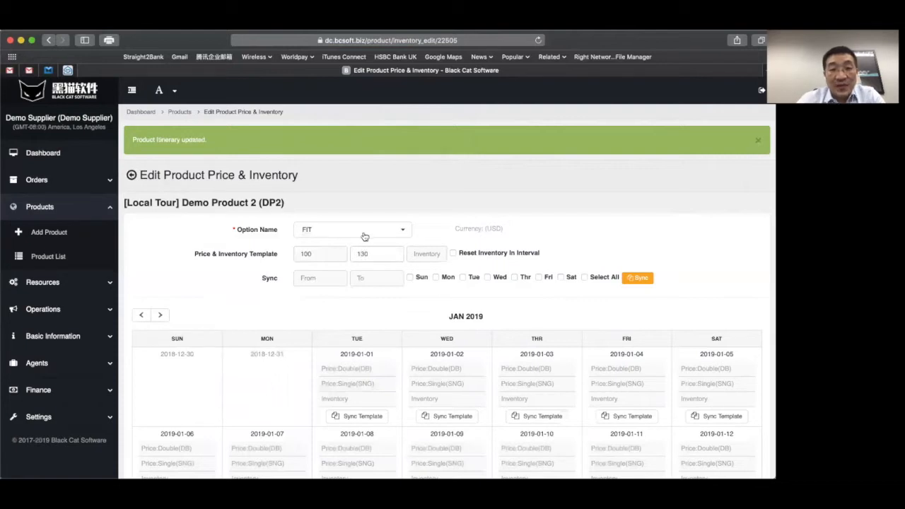
click(425, 250)
text(20)
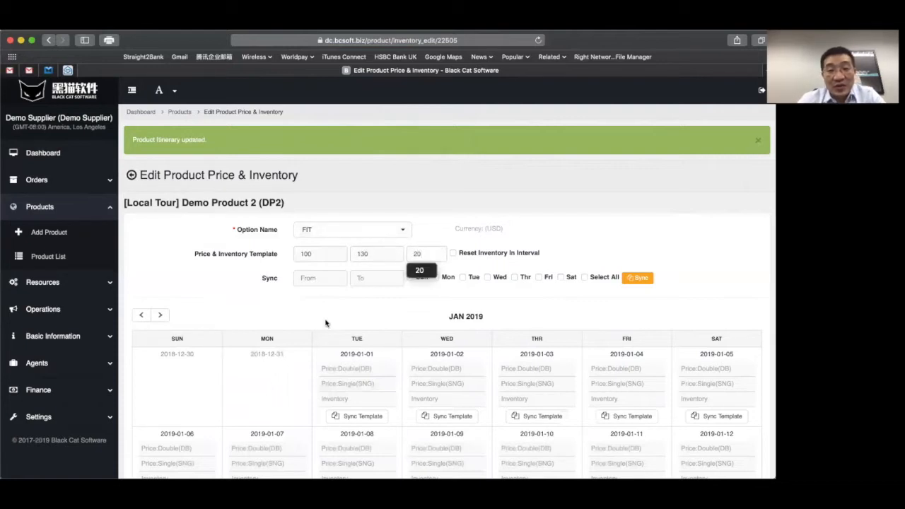
- Sync the template to Sundays, Tuesdays and Fridays from 2019-02-01 to 2019-03-31, confirming the overwrite
click(307, 278)
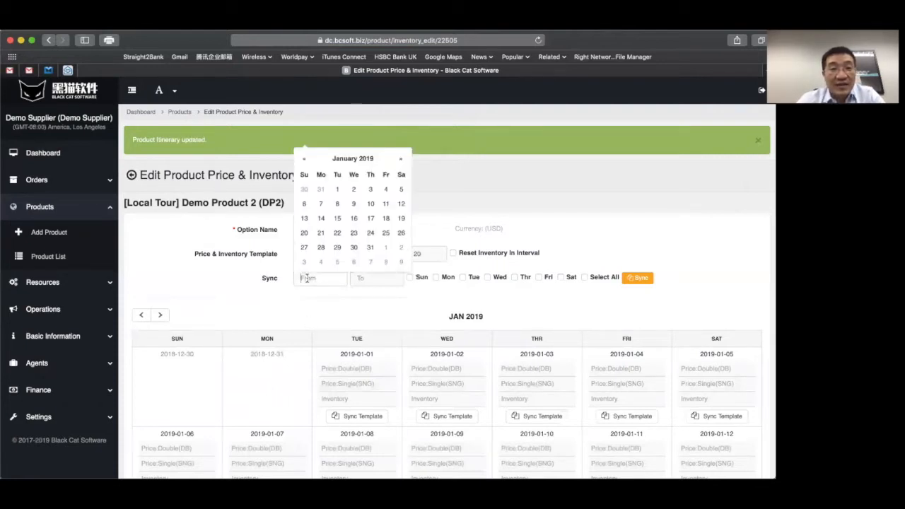
click(401, 158)
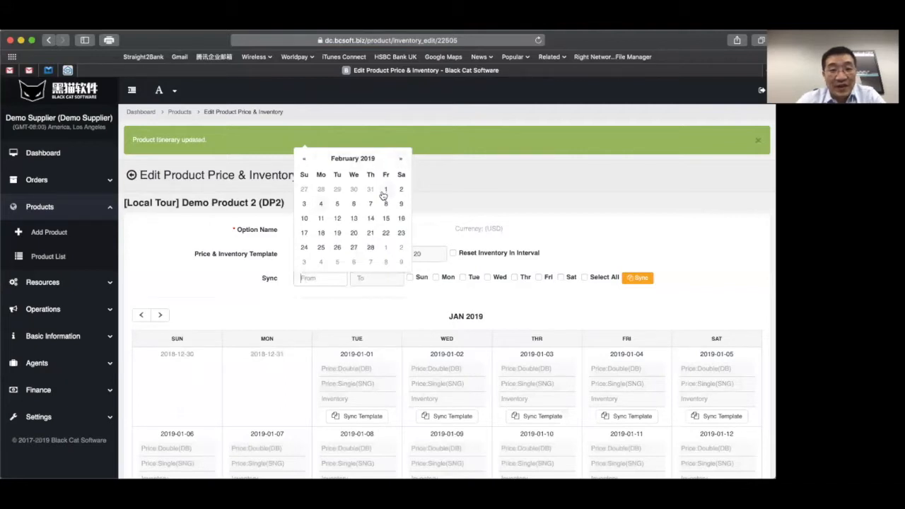
click(386, 190)
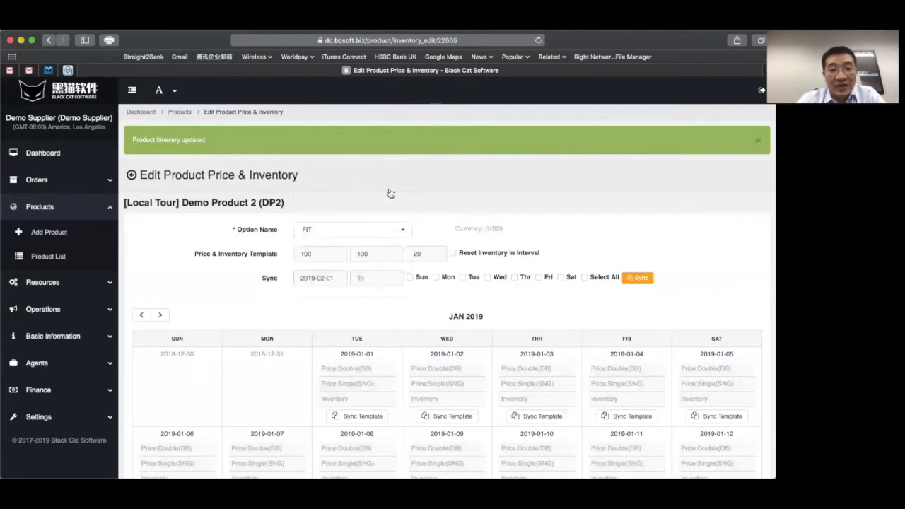
click(367, 281)
click(458, 159)
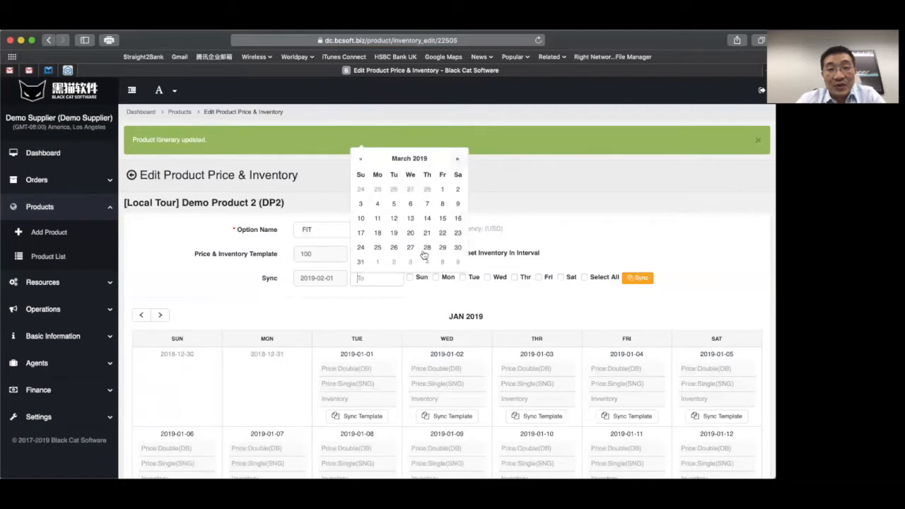
click(360, 264)
click(410, 278)
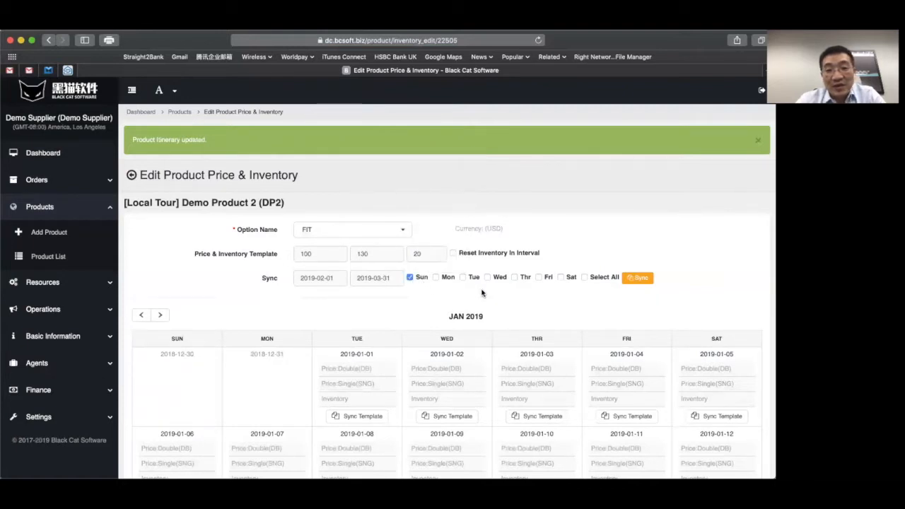
click(463, 278)
click(539, 278)
click(639, 285)
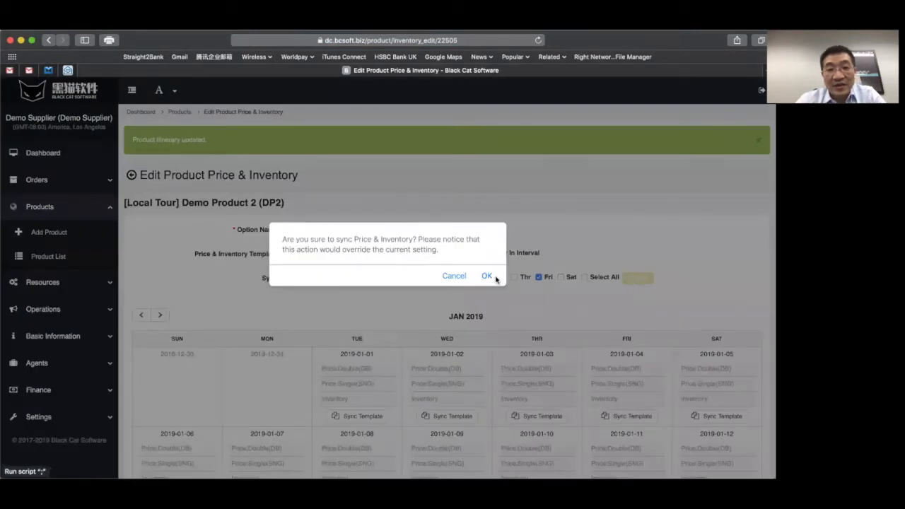
click(486, 276)
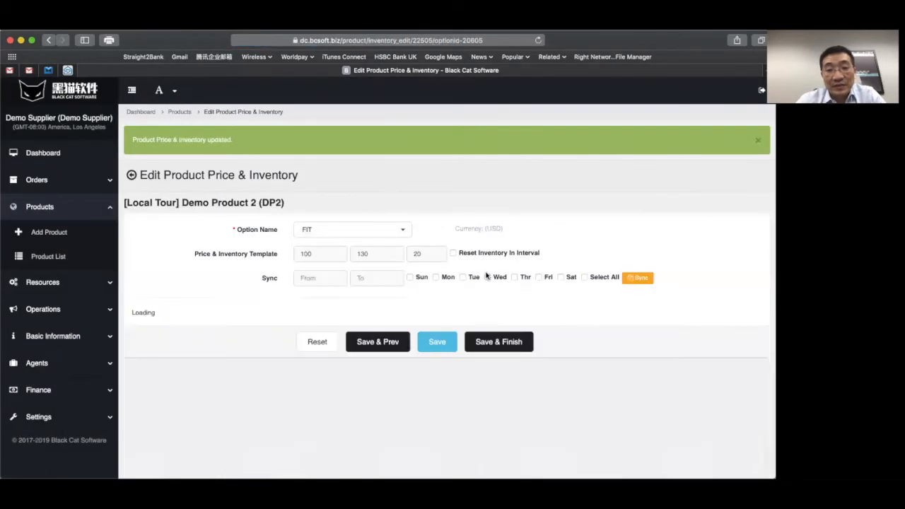
scroll(268, 289, down, 3)
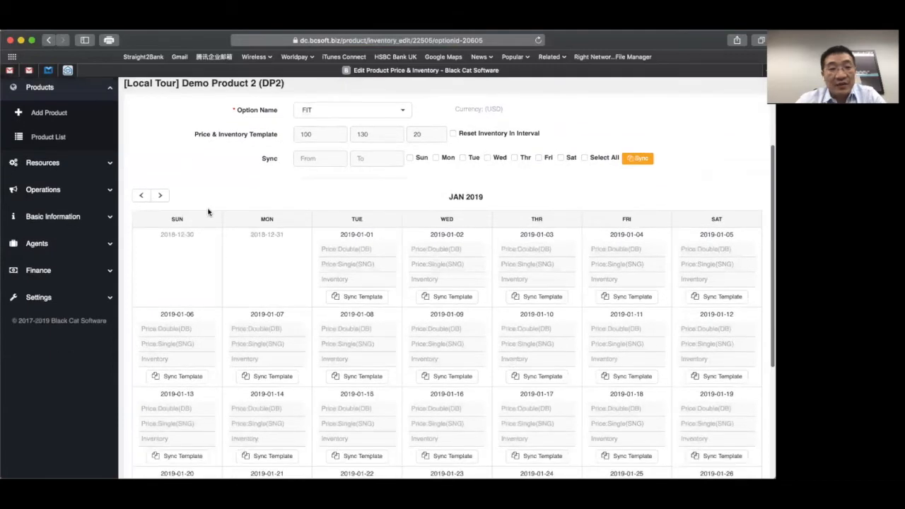
- Switch the calendar to February 2019 and review the 100/130/20 entries on synced days
click(161, 196)
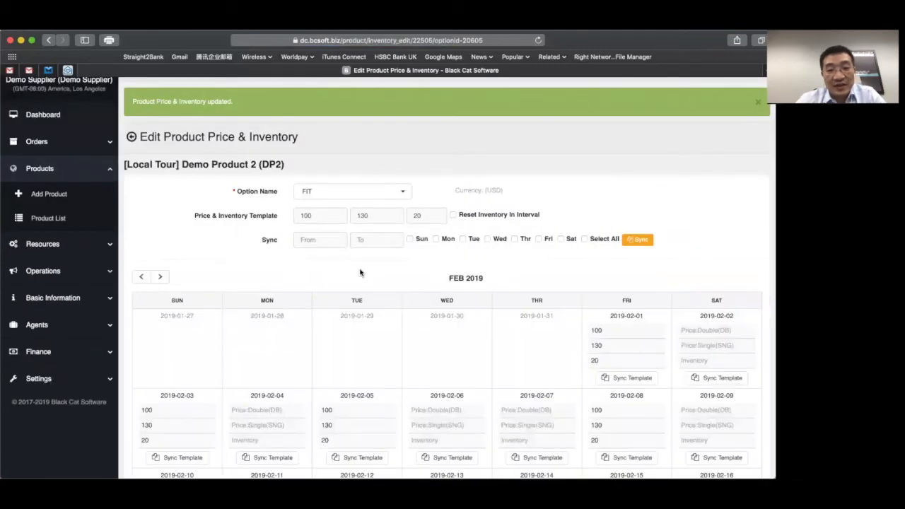
scroll(494, 307, down, 2)
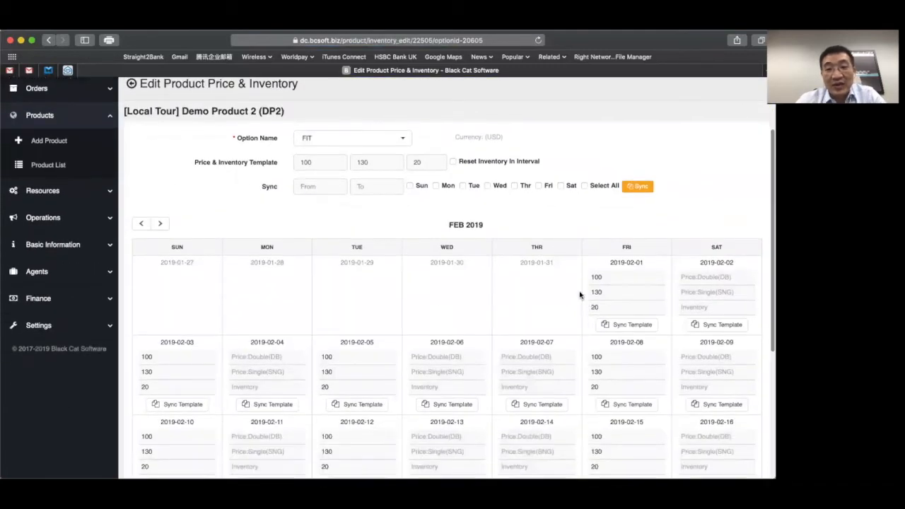
scroll(378, 322, down, 1)
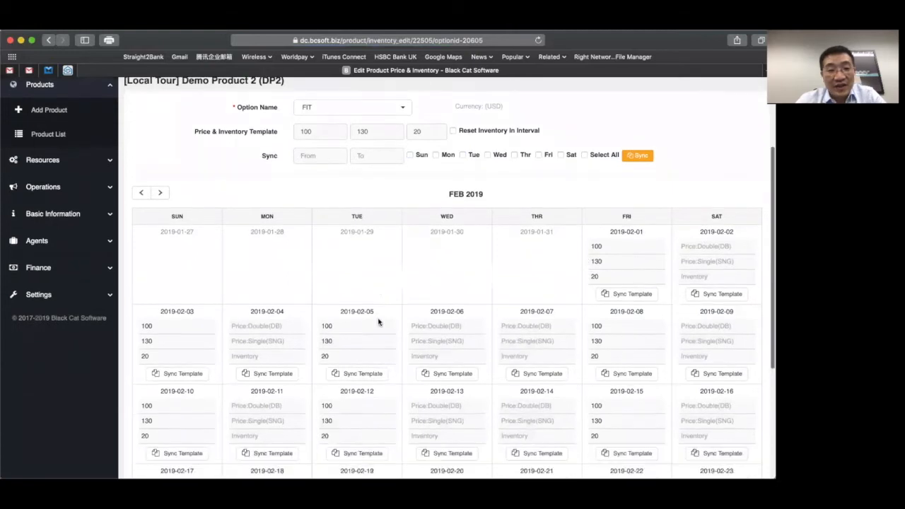
scroll(378, 322, down, 2)
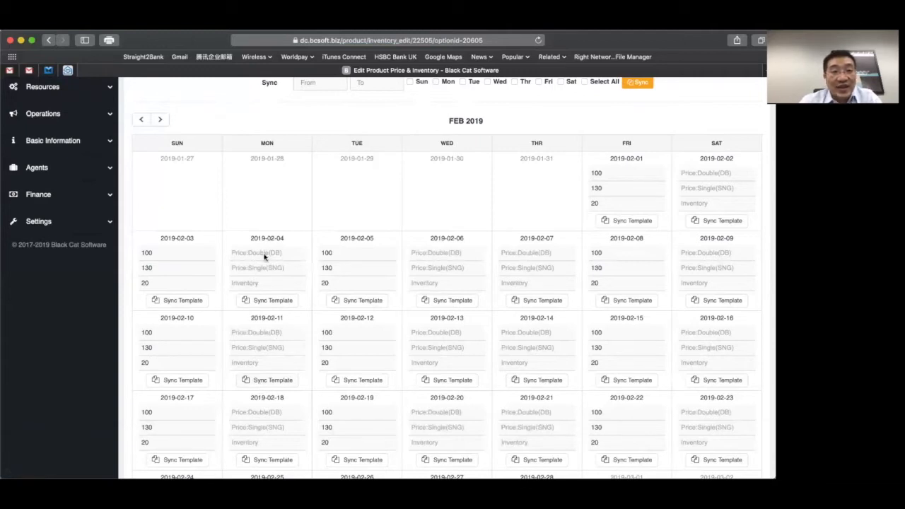
scroll(330, 186, up, 2)
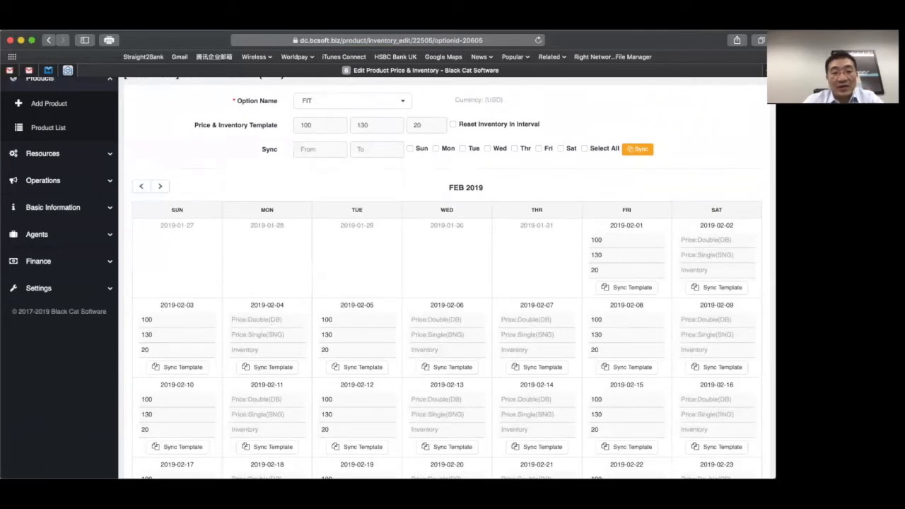
- Try entering 110, 150 and 6 for 4 Feb, then reset that day to the template
text(110)
key(Tab)
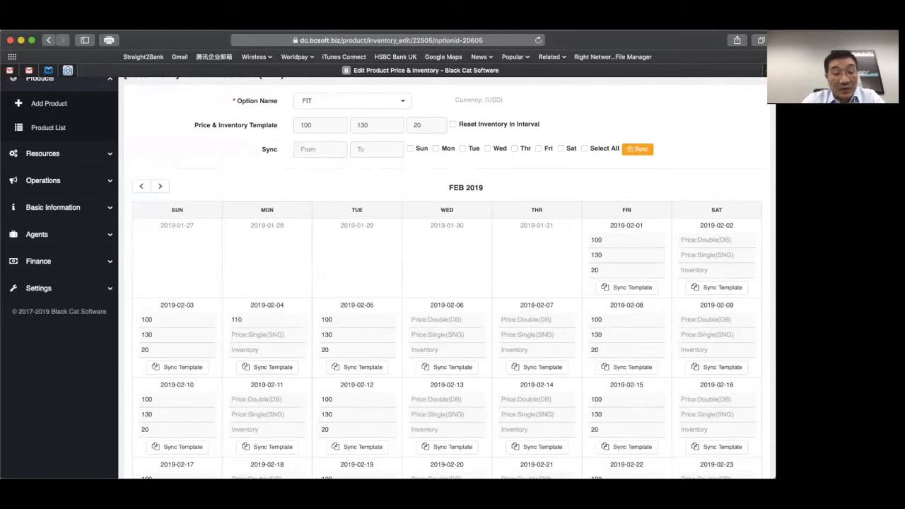
text(150)
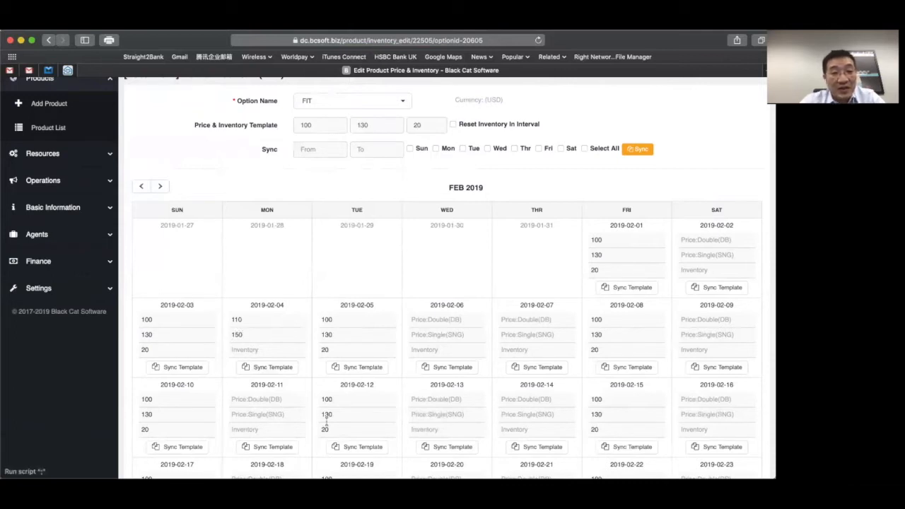
click(253, 348)
text(6)
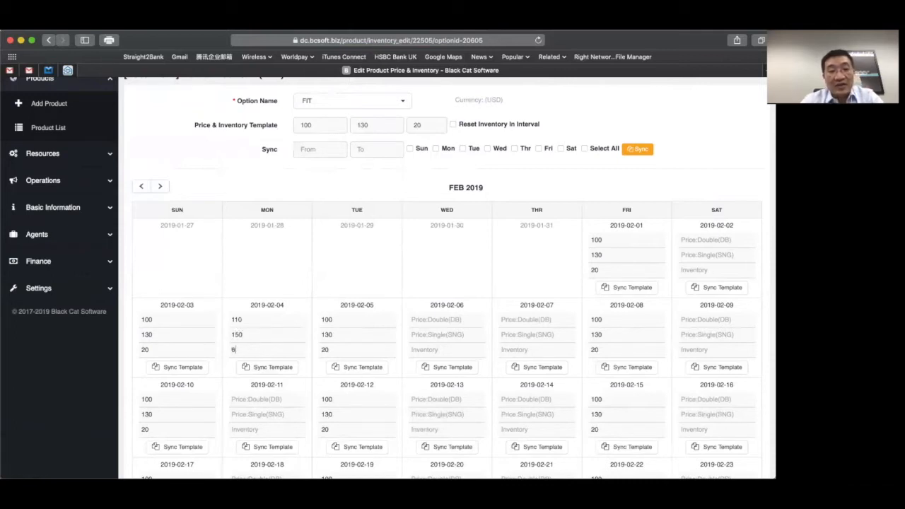
click(258, 367)
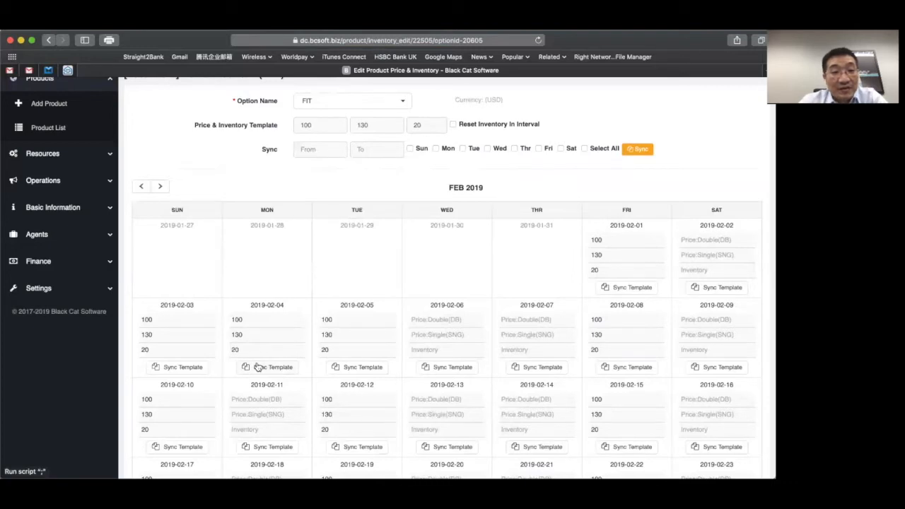
- Set 2019-02-04 to 110 double, 150 single and inventory 10, and save
click(256, 323)
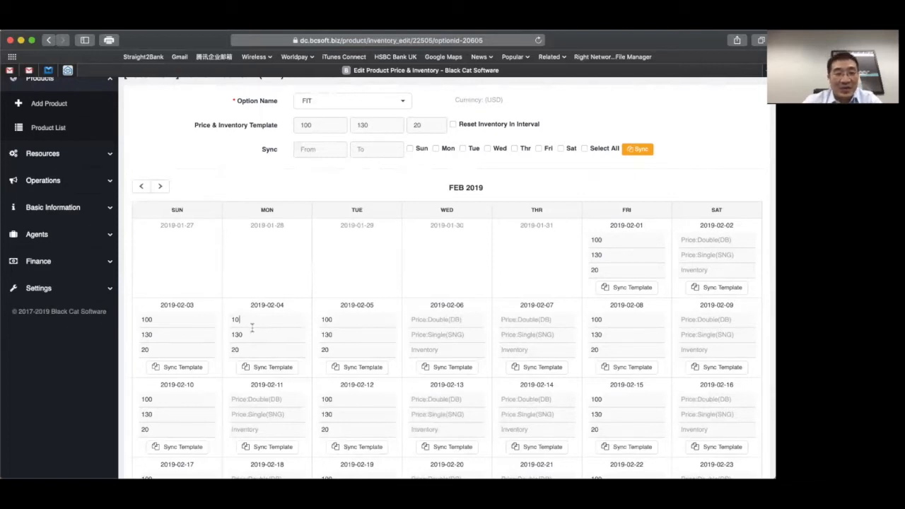
key(BackSpace)
text(10)
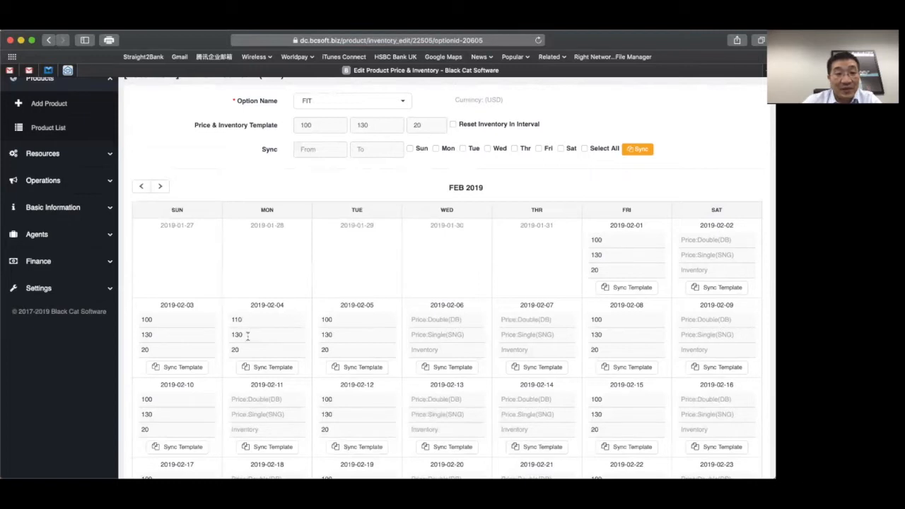
click(248, 337)
key(BackSpace)
key(BackSpace)
text(50)
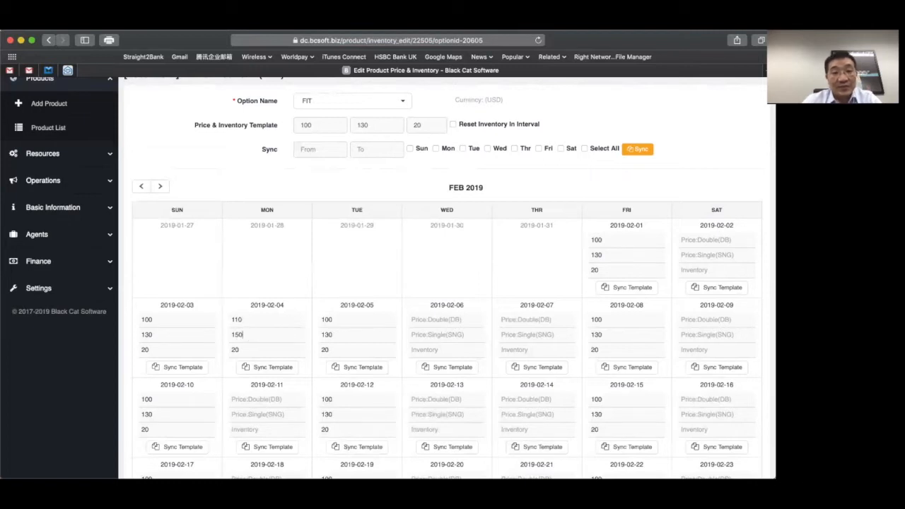
click(241, 350)
key(BackSpace)
key(BackSpace)
text(10)
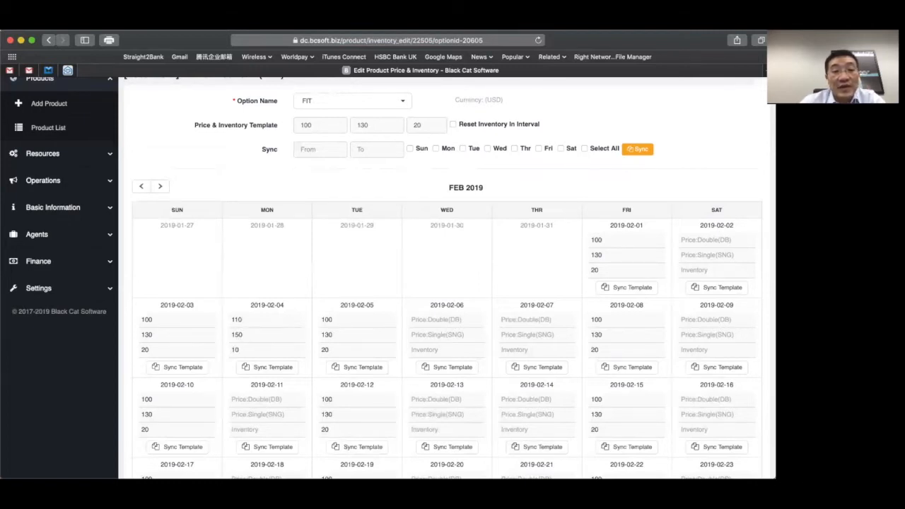
scroll(445, 318, down, 5)
click(434, 450)
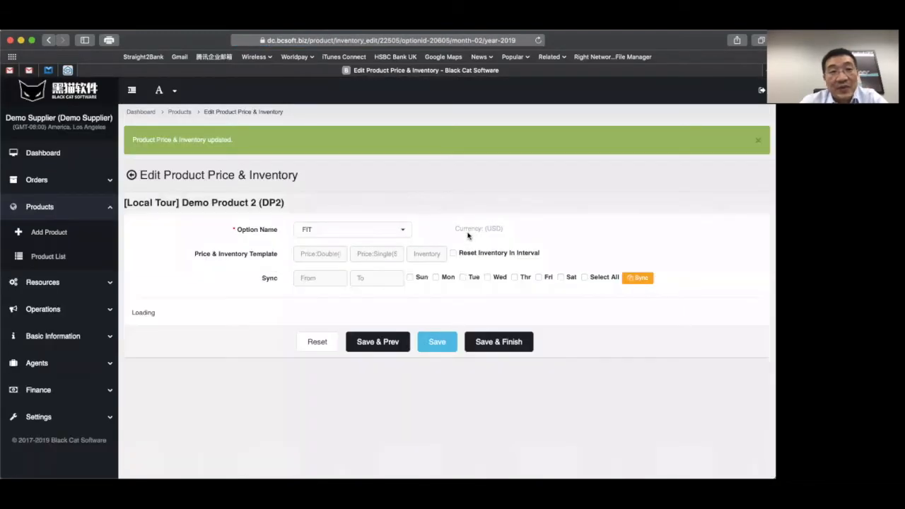
- Switch to the Group option and fill its template with 80, 100 and inventory 20
click(398, 230)
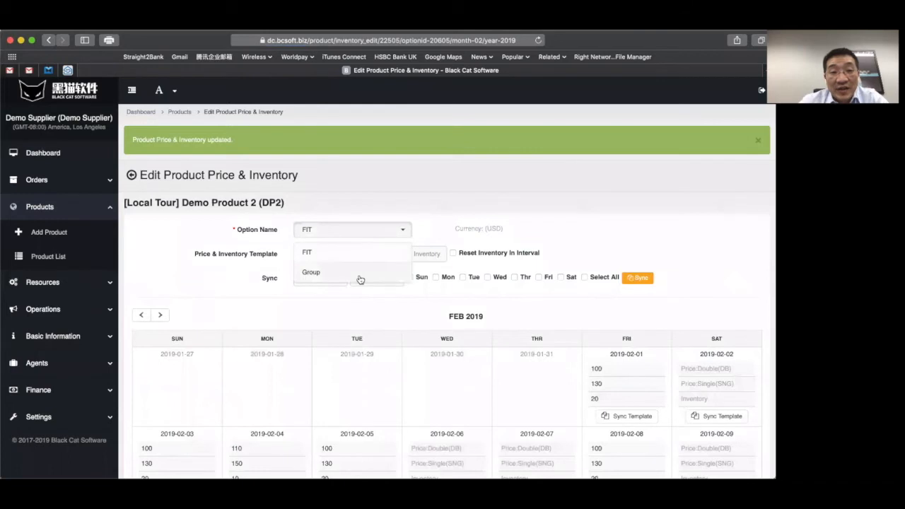
click(360, 276)
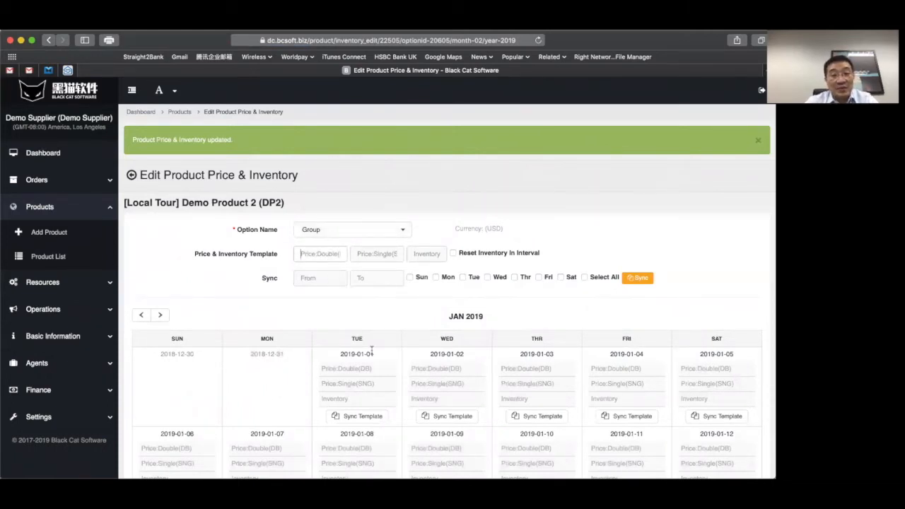
text(80)
key(Tab)
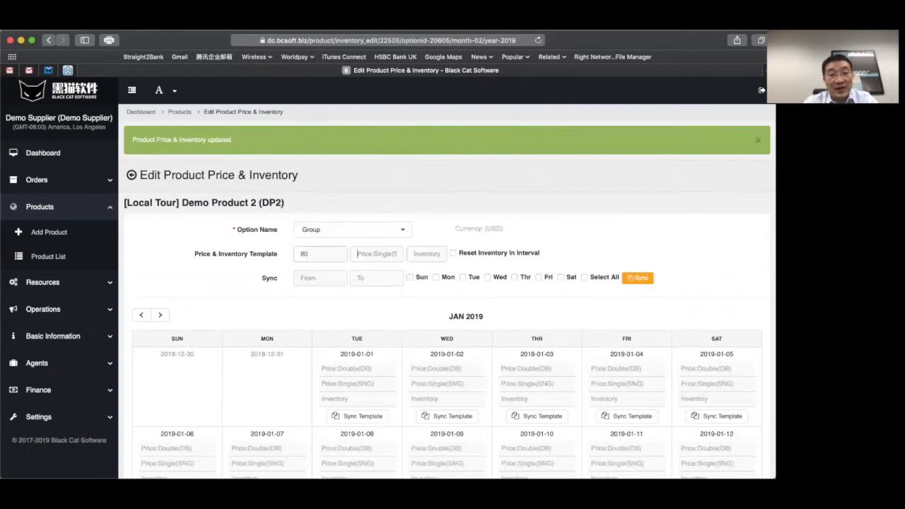
text(100)
key(Tab)
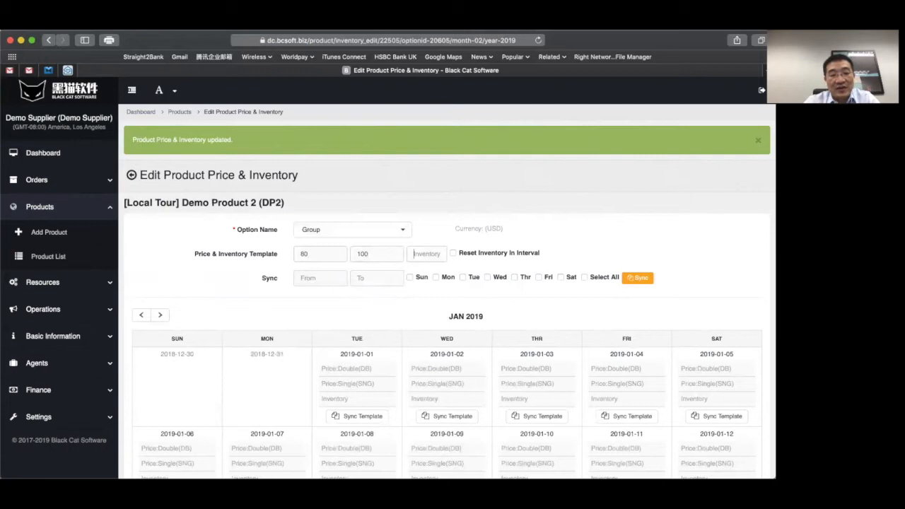
text(20)
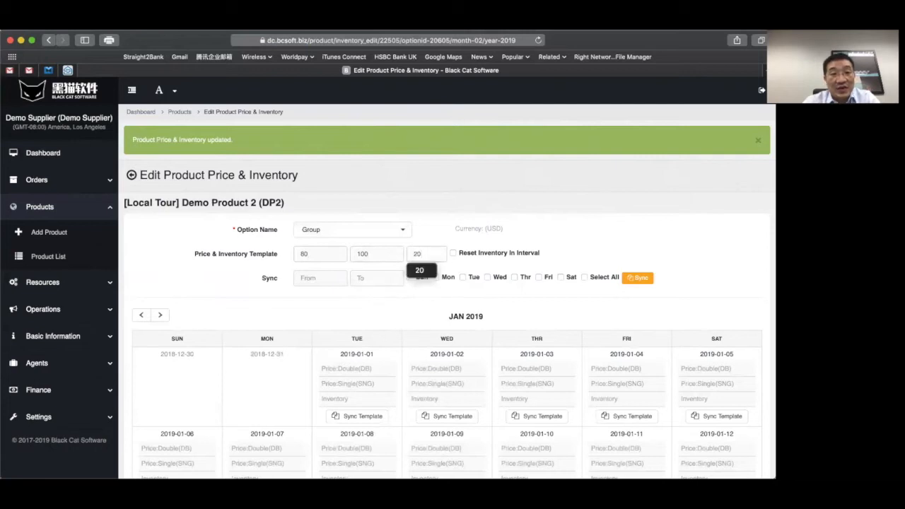
- Sync the Group template to Mondays and Tuesdays from 2019-02-01 to 2019-02-28, confirming the overwrite
click(311, 279)
click(401, 159)
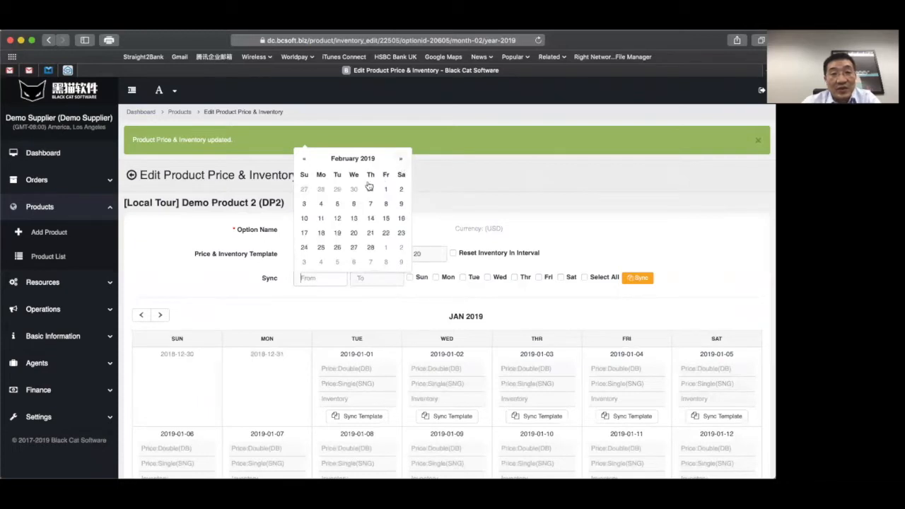
click(386, 189)
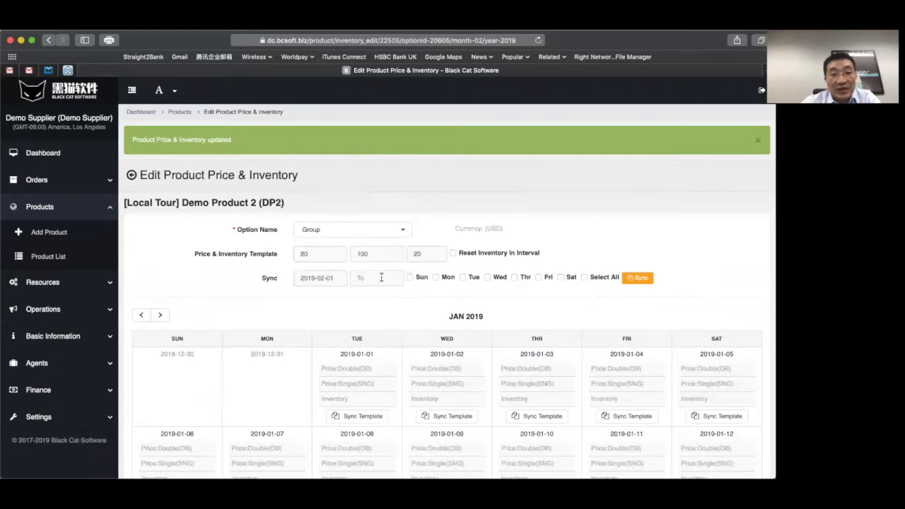
click(382, 277)
click(426, 247)
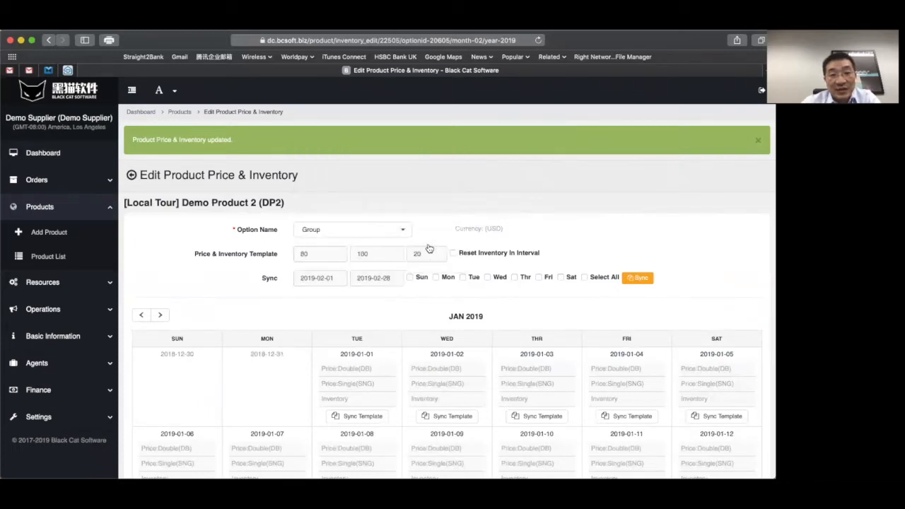
click(435, 277)
click(462, 278)
click(635, 284)
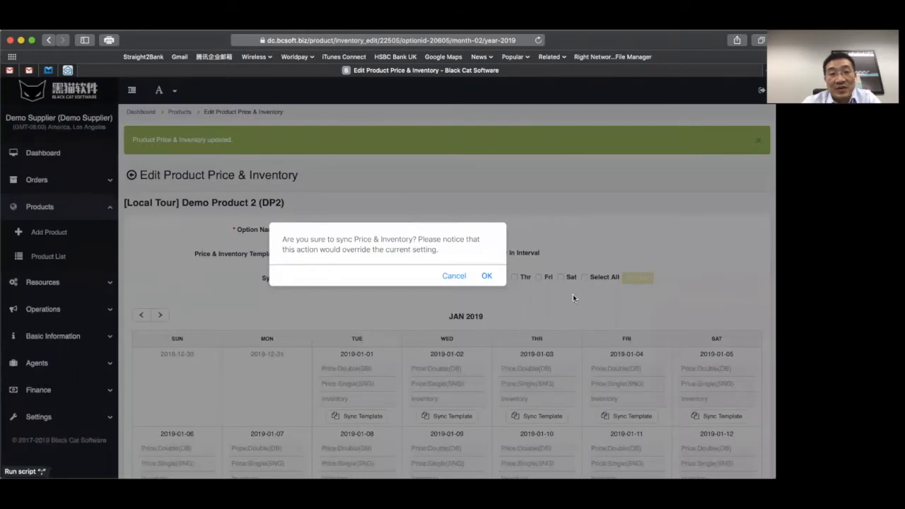
click(486, 277)
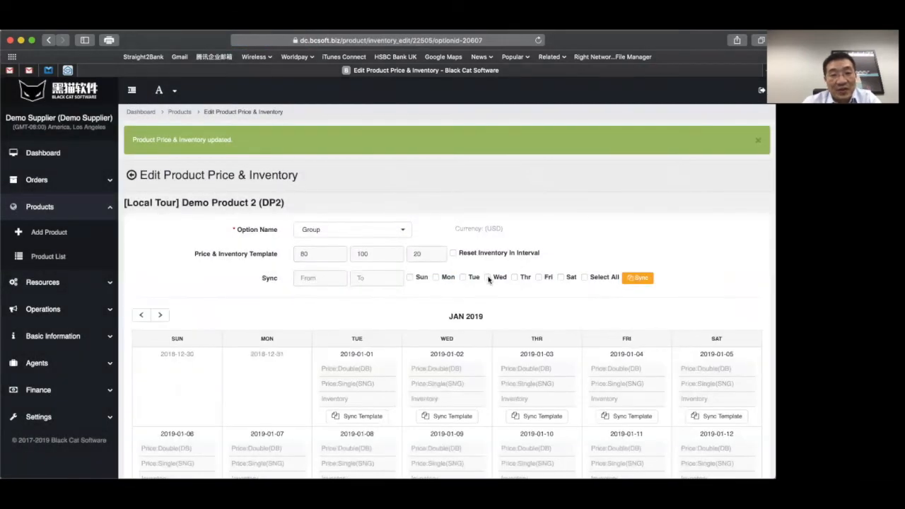
scroll(478, 340, down, 8)
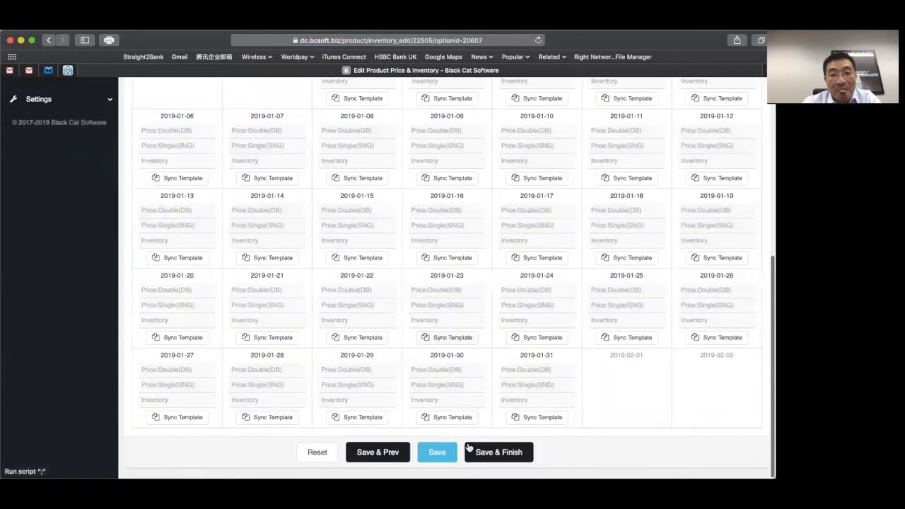
- Save the Demo Product 2 pricing, preview the product in a new tab, then return to the Product List
click(497, 453)
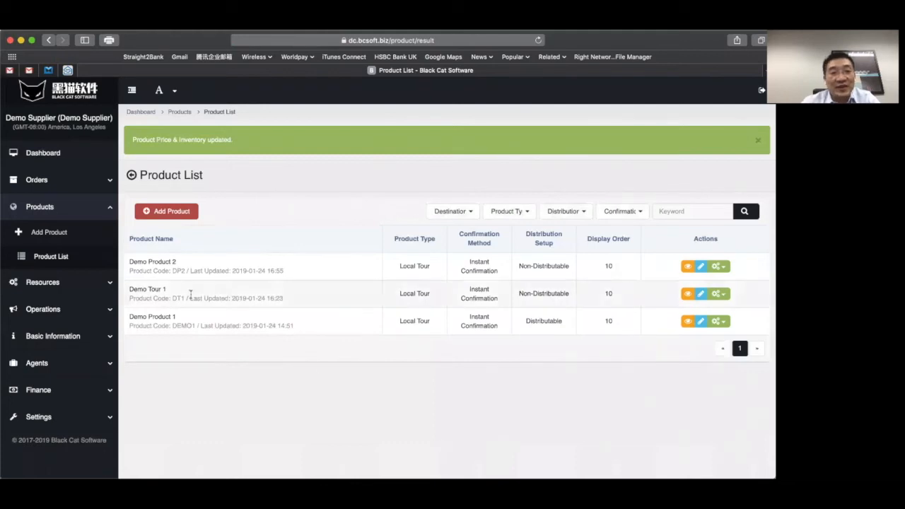
click(685, 267)
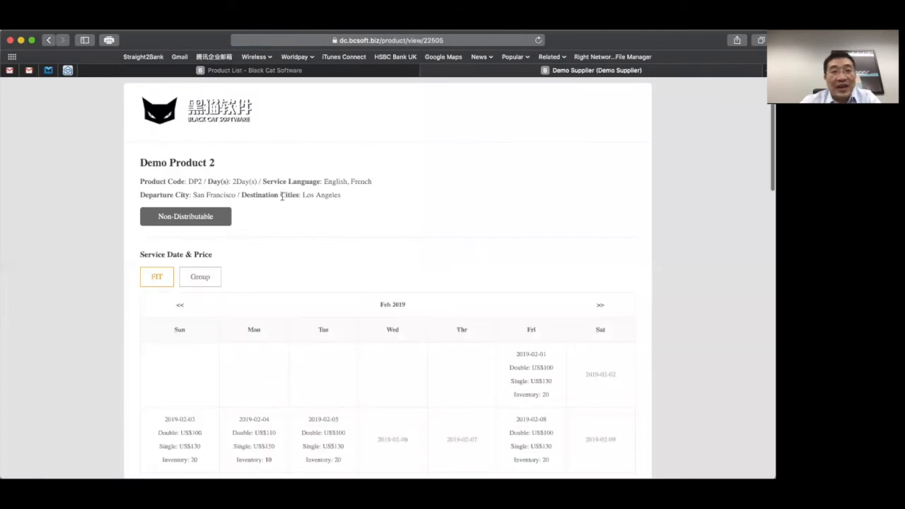
scroll(282, 197, down, 15)
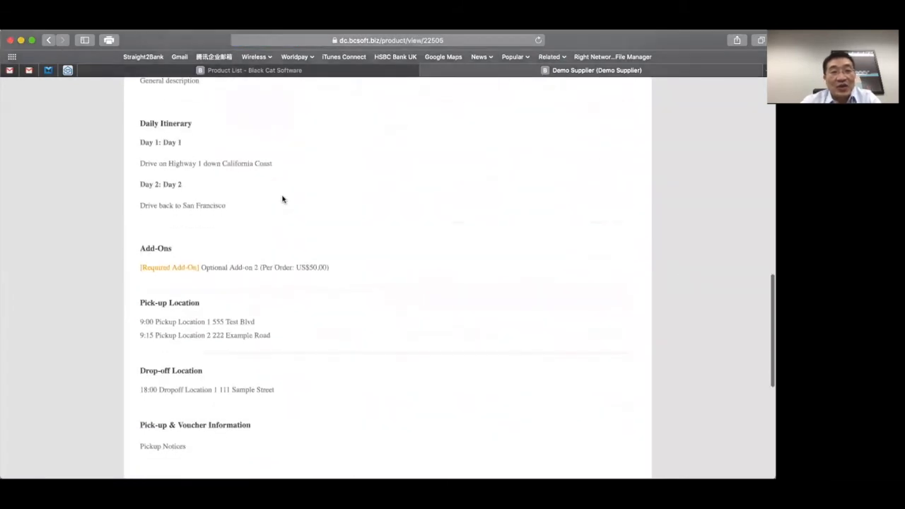
scroll(282, 198, down, 5)
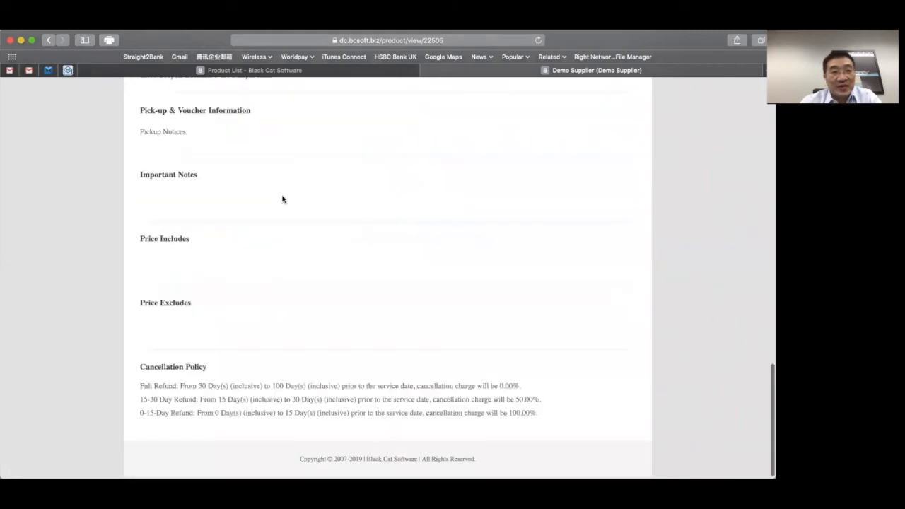
click(294, 71)
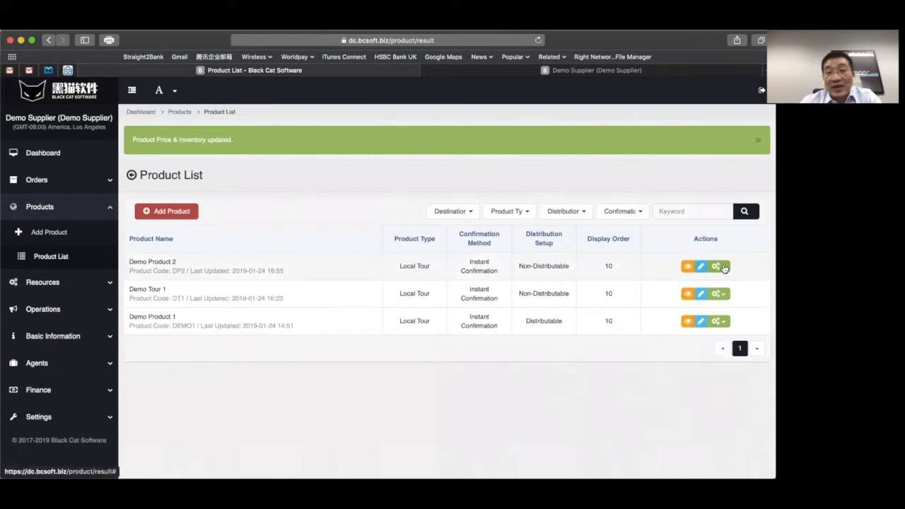
- Start a Place Order for Demo Product 2 (DP2) from its Actions menu and reset the form to blank
click(722, 267)
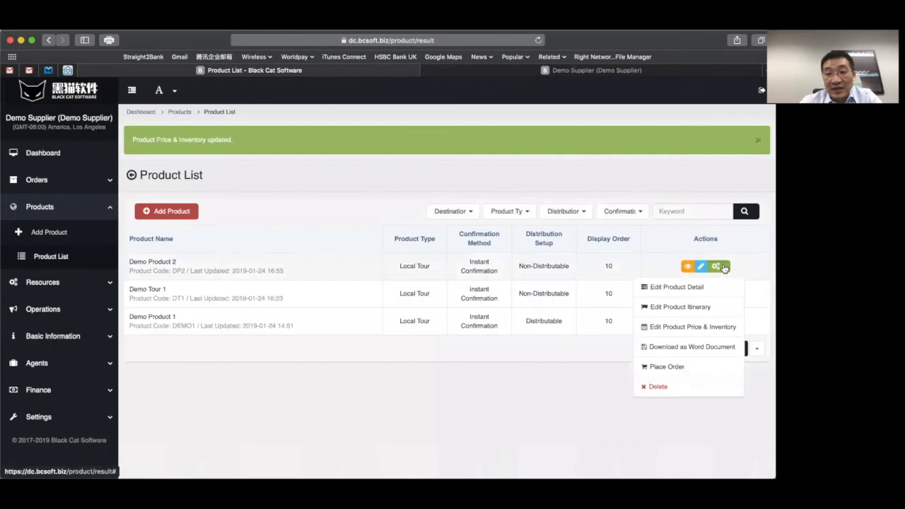
click(678, 367)
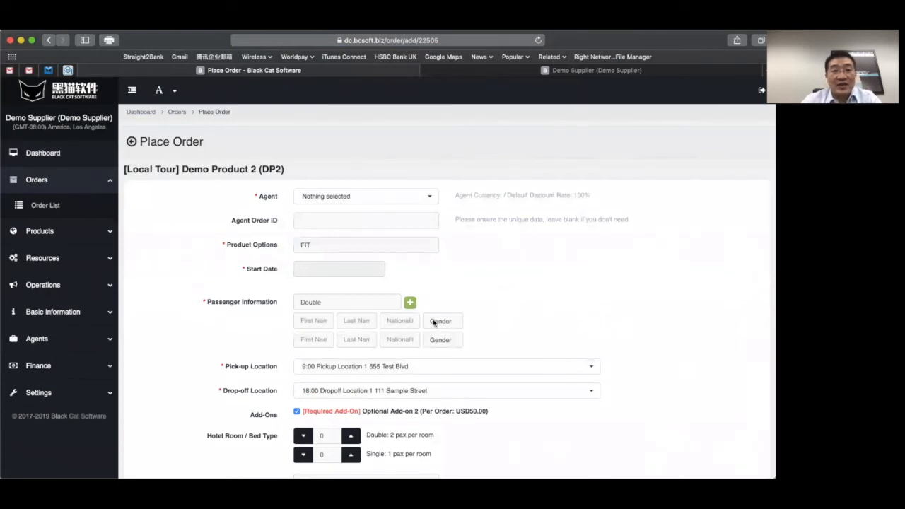
scroll(371, 281, down, 5)
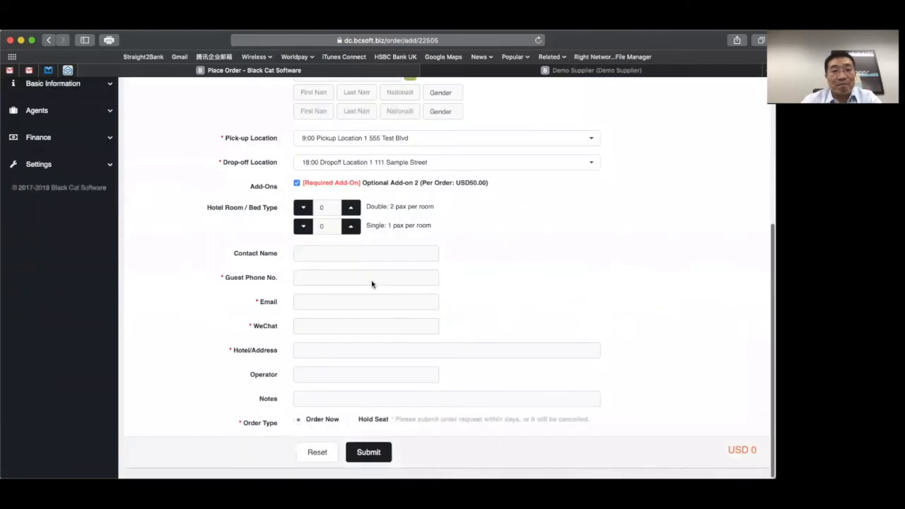
click(335, 452)
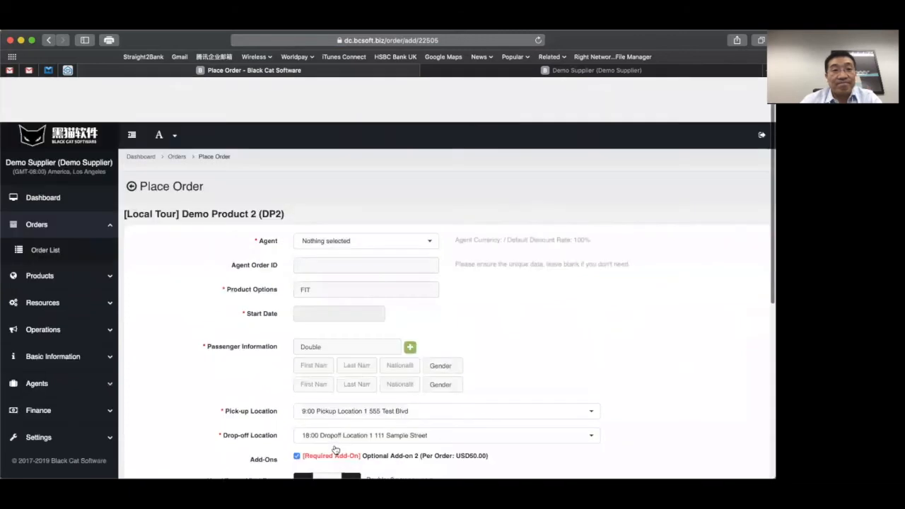